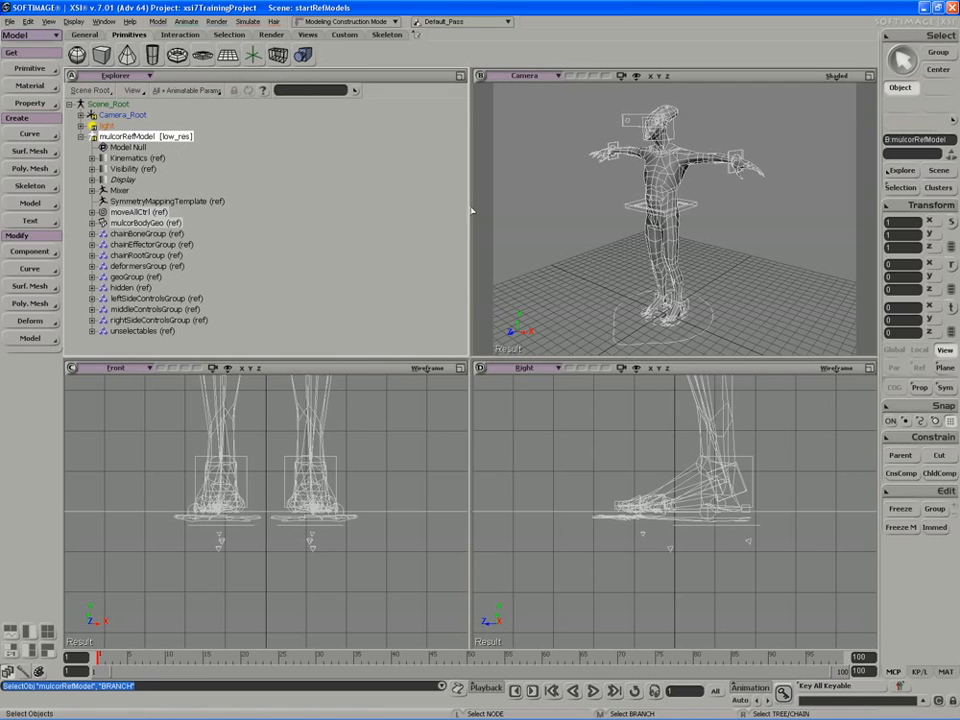
- Select the whole mulcorRefModel hierarchy and examine the character rig from several angles in the camera view
key(s)
right_drag(541, 220, 546, 218)
key(space)
click(619, 219)
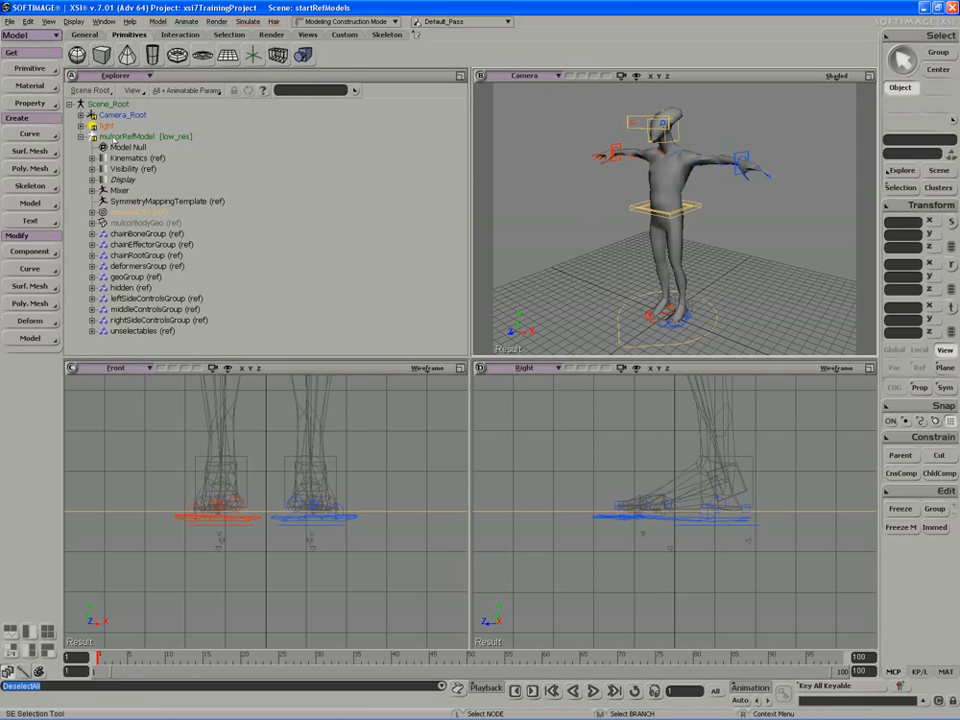
middle_click(133, 137)
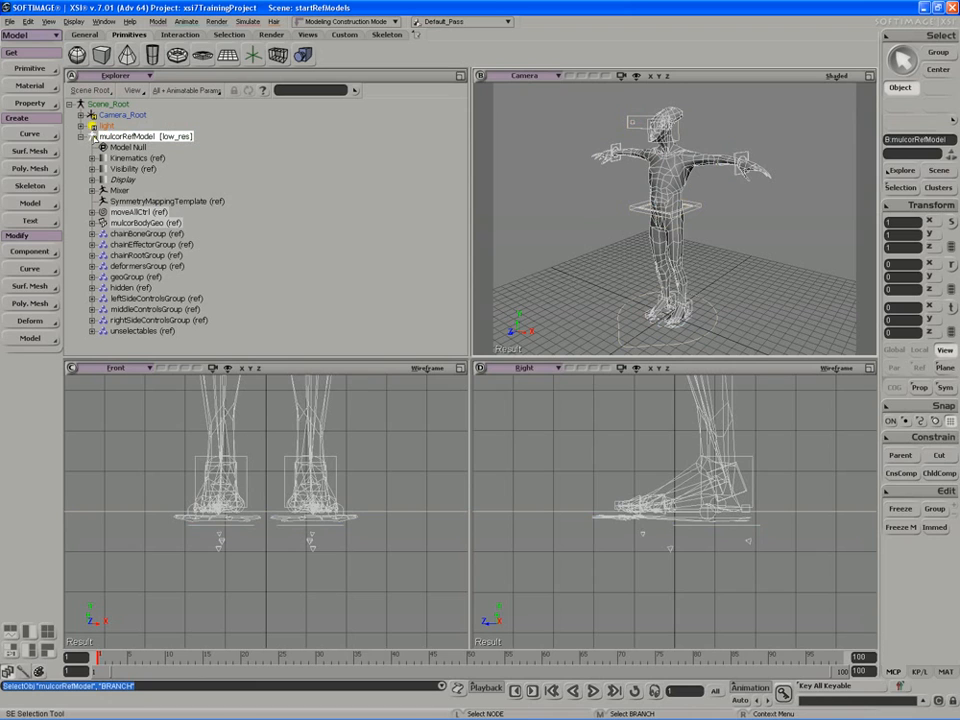
click(638, 204)
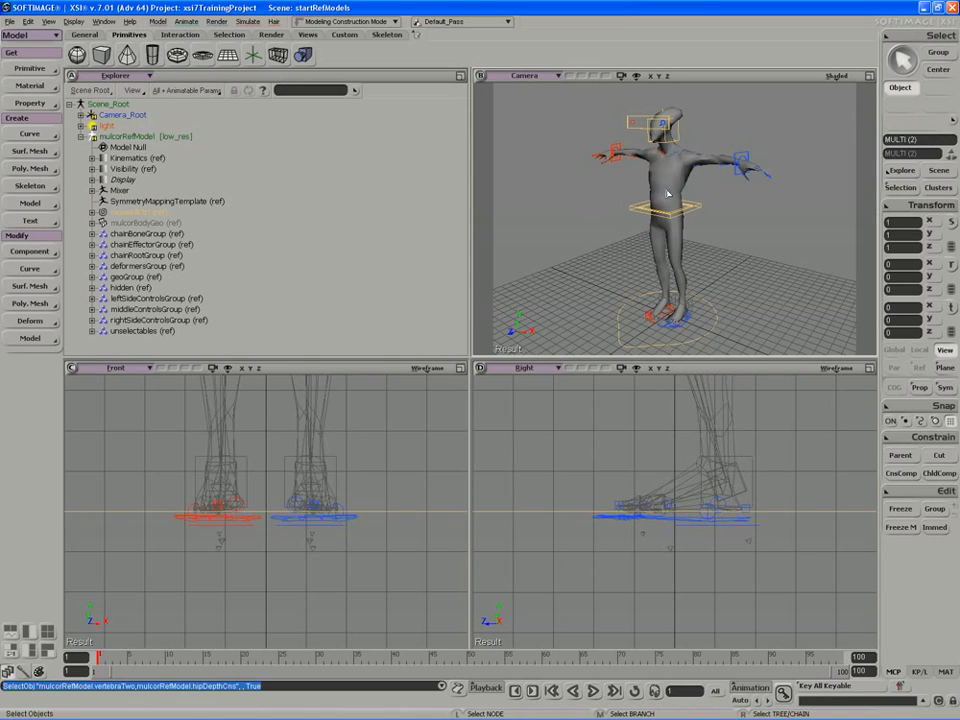
key(s)
right_drag(628, 182, 546, 193)
key(s)
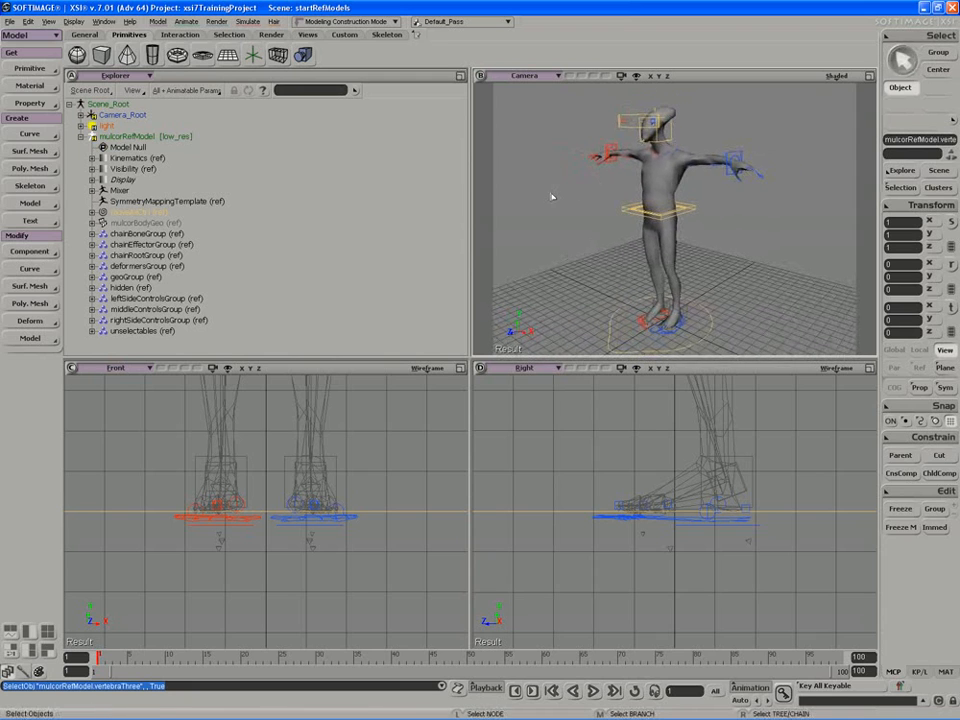
key(space)
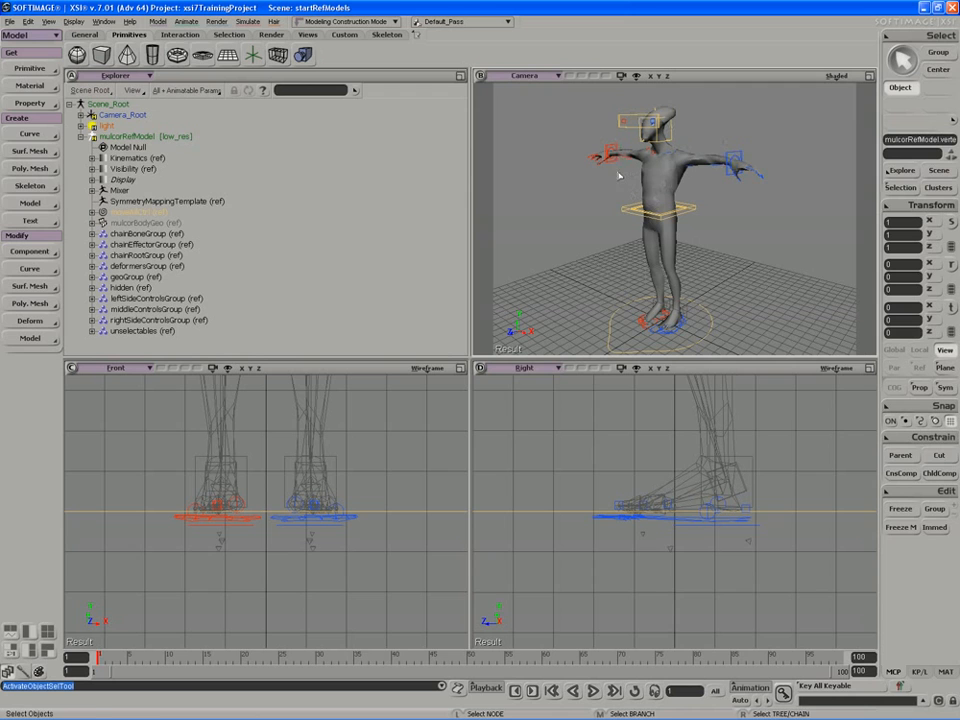
key(s)
right_drag(618, 176, 662, 195)
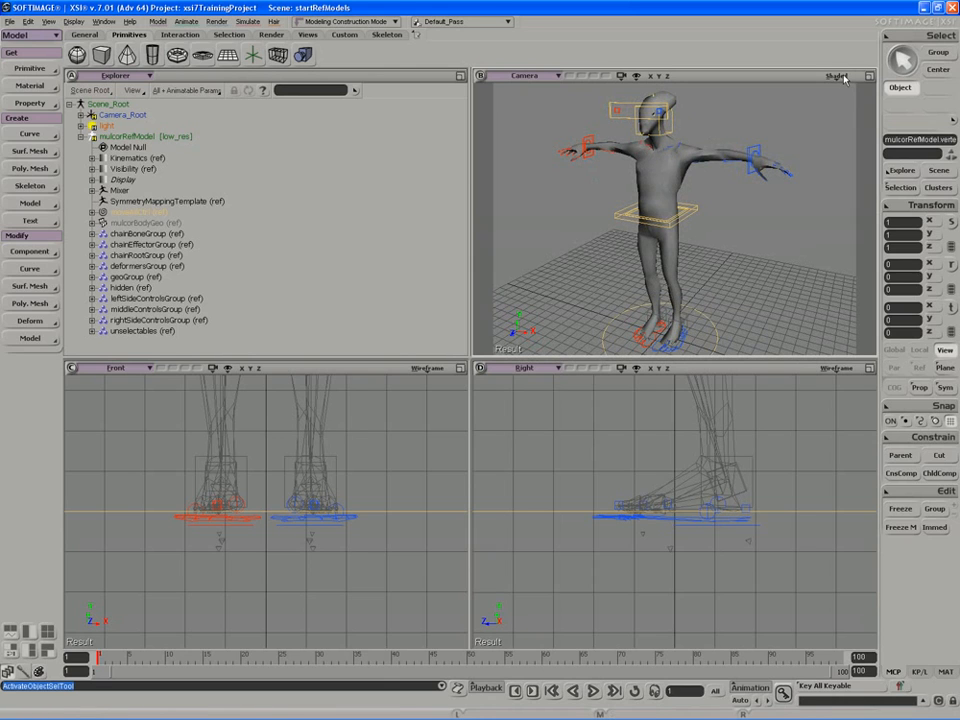
- Set the geoGroup's selectability to "No effect on members" in its group properties
click(104, 277)
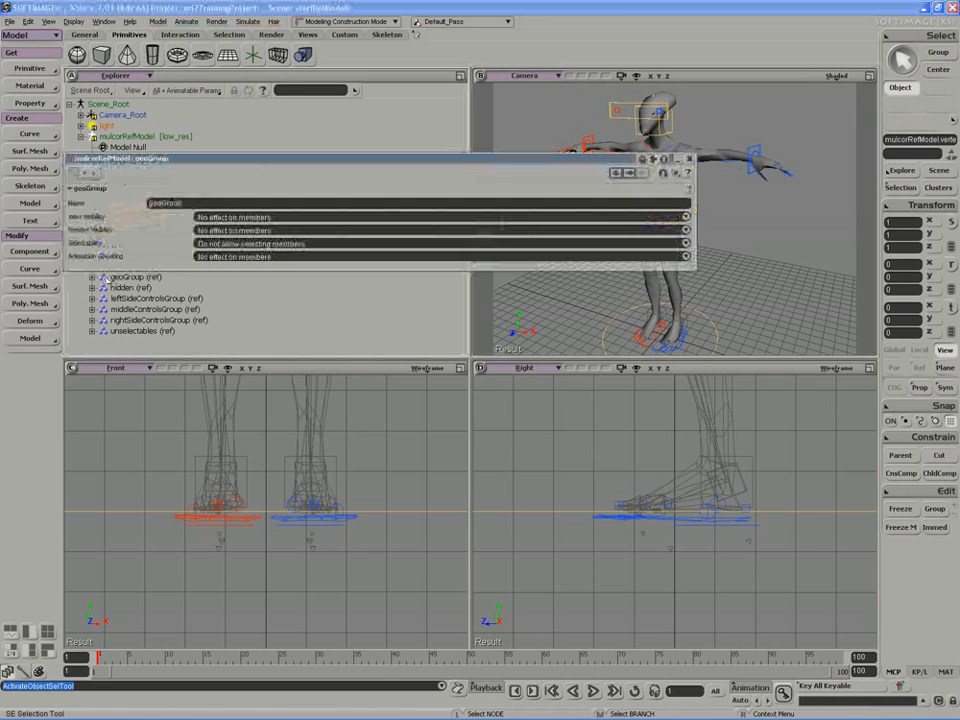
click(238, 242)
click(237, 262)
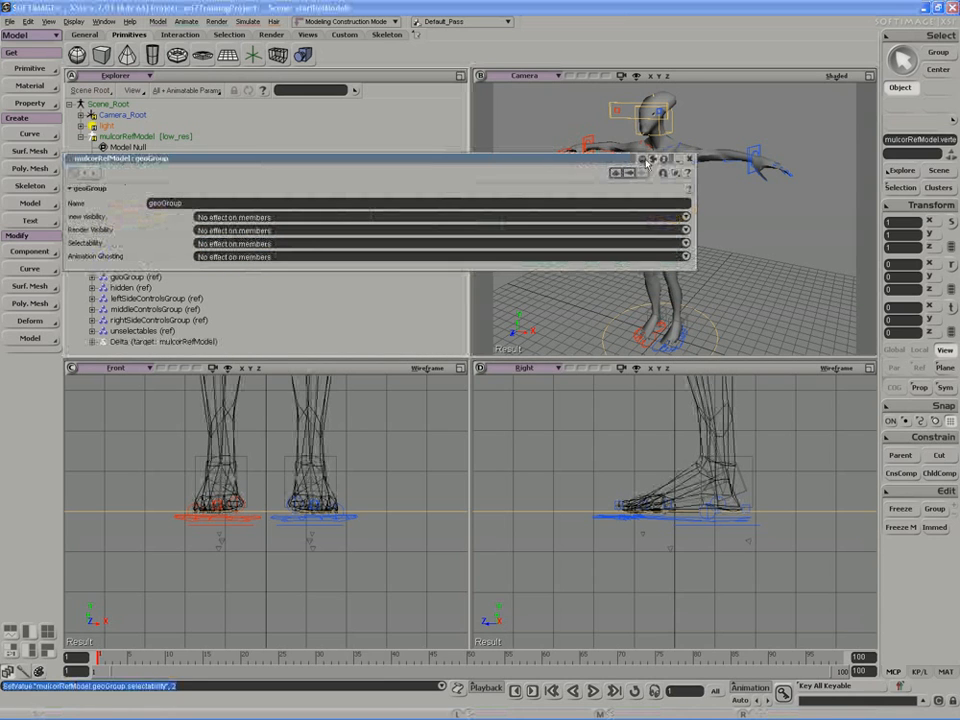
click(689, 158)
- Try to split an edge on the mulcorBodyGeo mesh, check the script log, and deselect the mesh
click(658, 200)
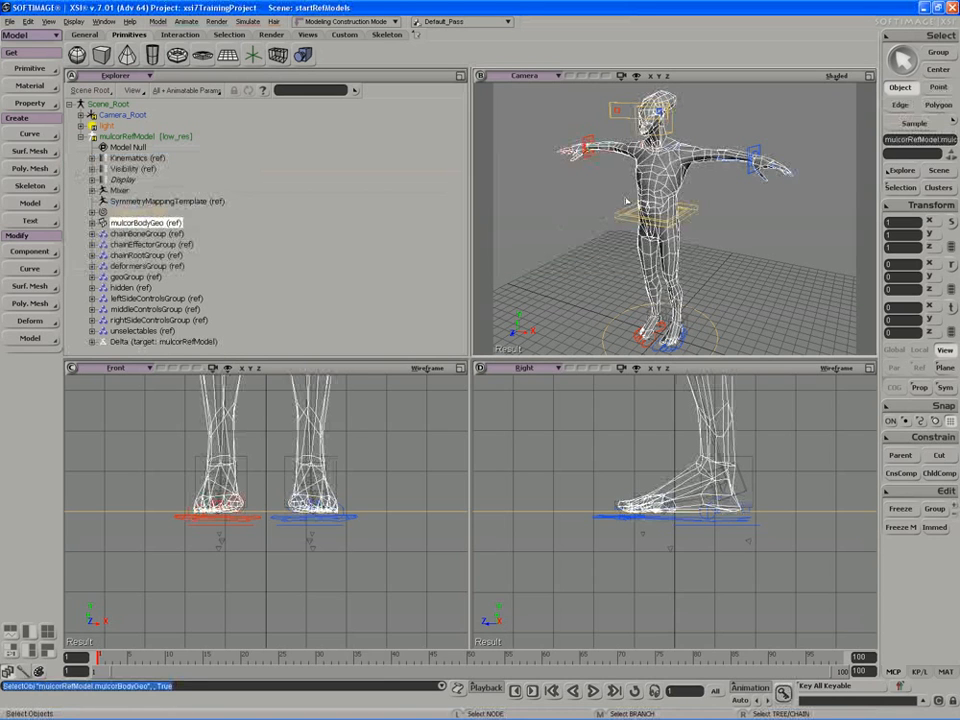
key(t)
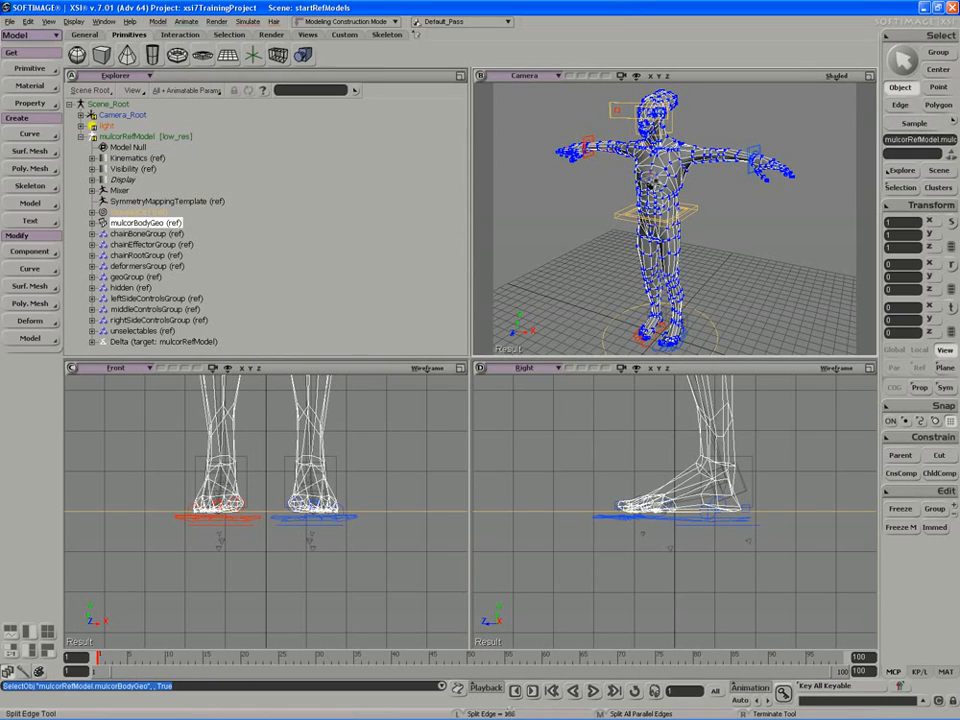
click(458, 688)
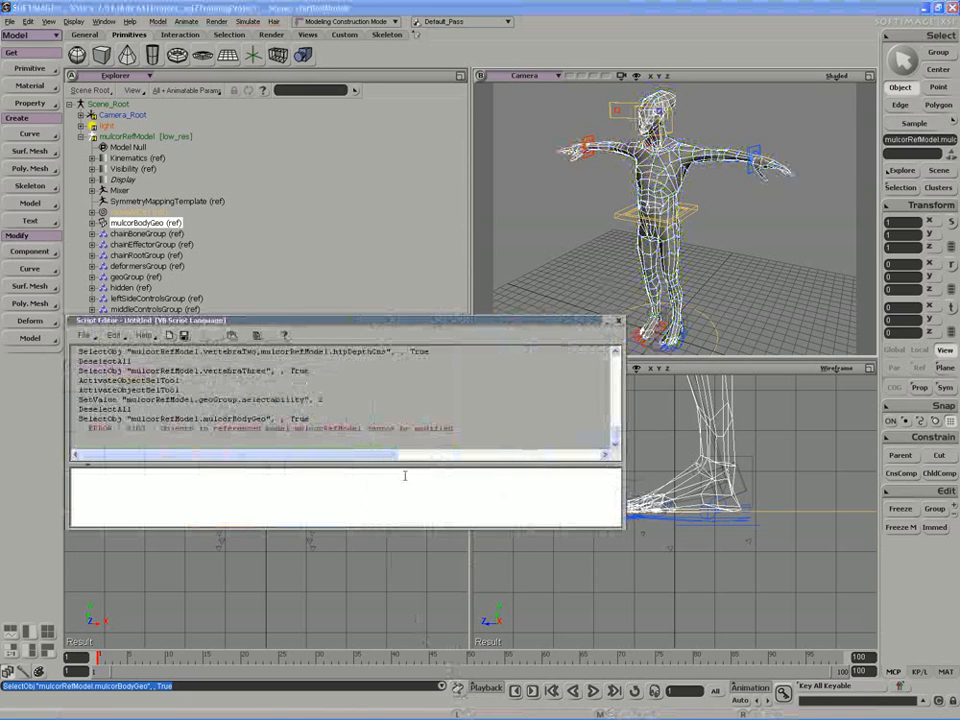
click(619, 322)
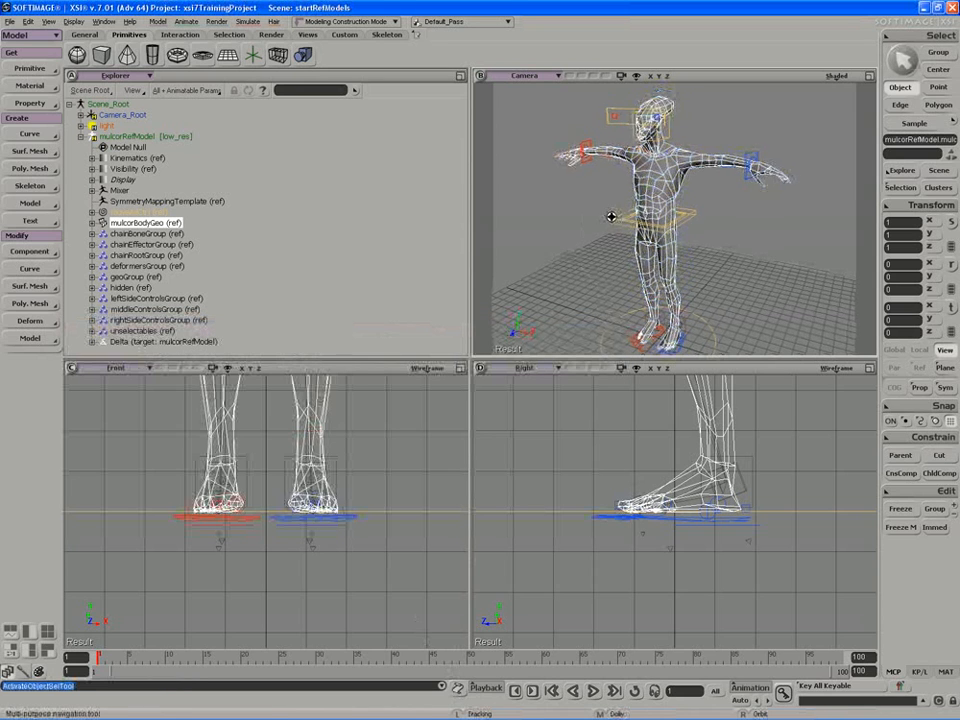
mouse_move(611, 216)
right_down()
mouse_move(583, 291)
mouse_move(605, 281)
mouse_move(531, 261)
mouse_move(544, 253)
mouse_move(570, 268)
right_up()
key(space)
click(590, 275)
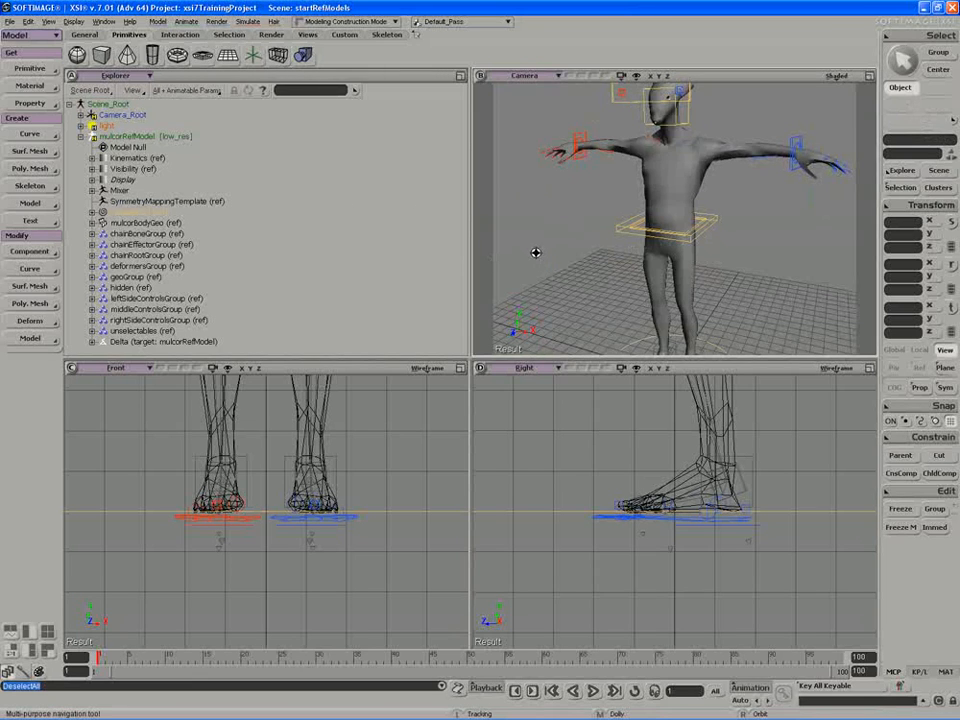
- Add a second resolution to the mulcorRefModel reference model and name it med_res
key(s)
mouse_move(539, 244)
right_down()
mouse_move(532, 250)
mouse_move(560, 240)
mouse_move(551, 231)
right_up()
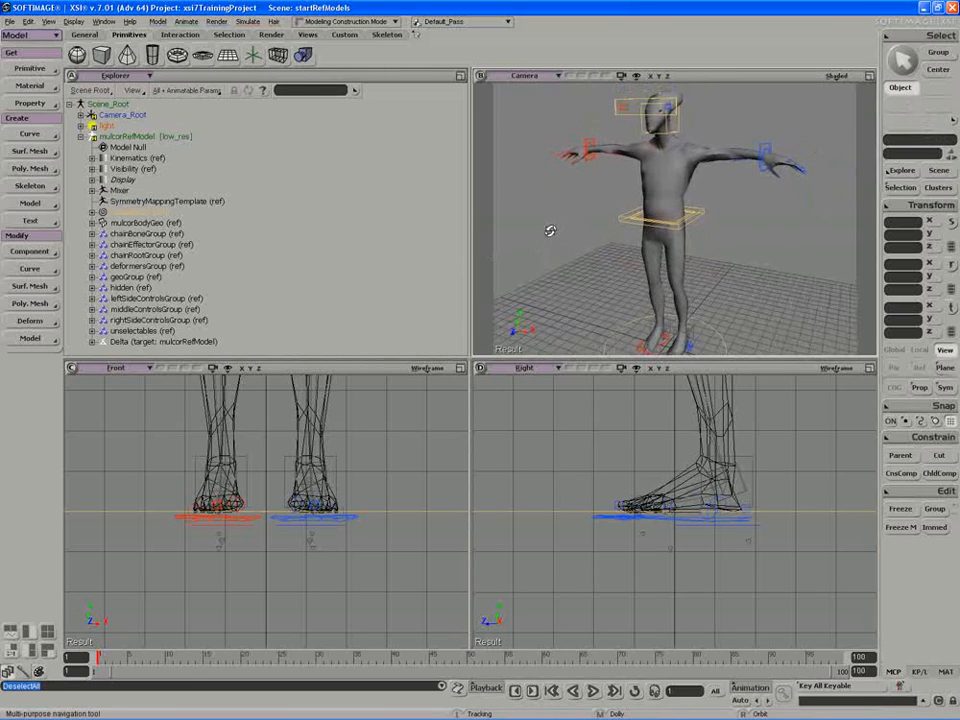
click(115, 138)
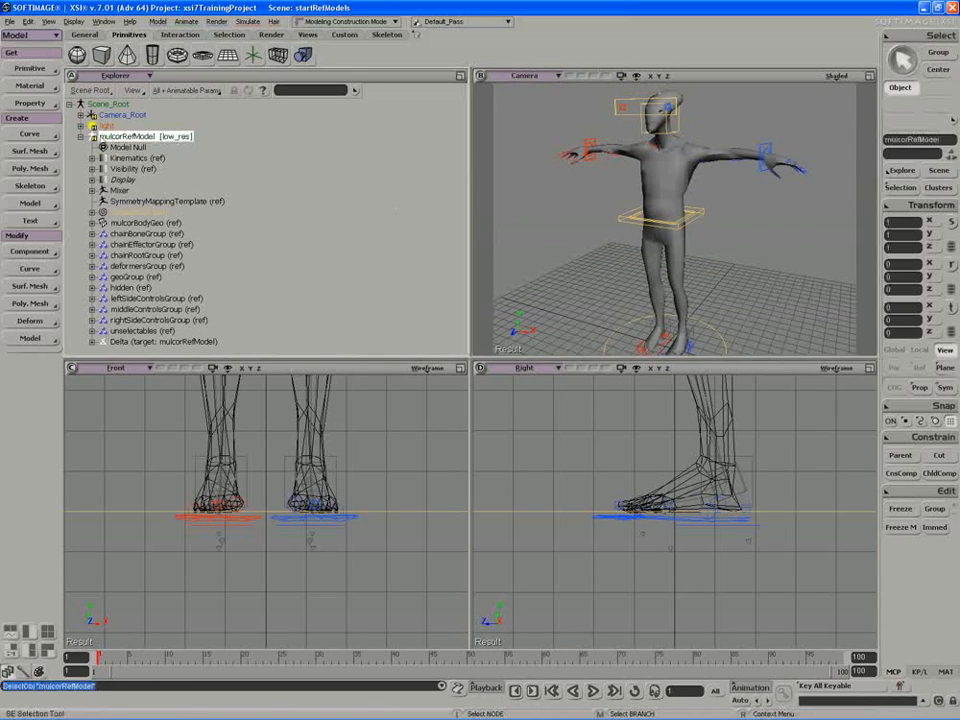
click(96, 138)
drag(121, 163, 273, 104)
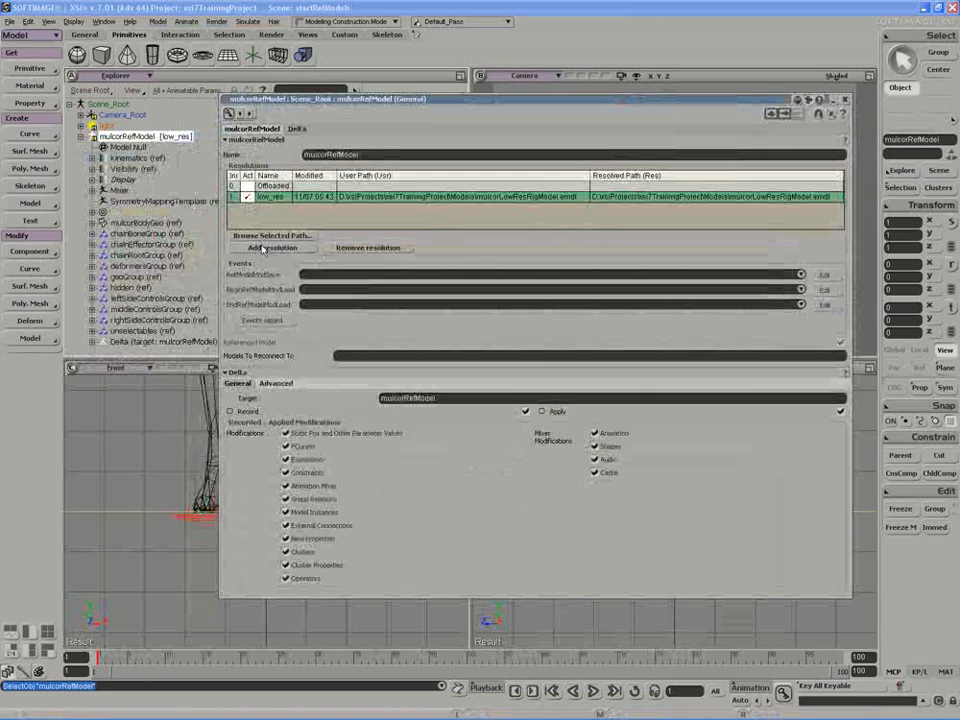
click(266, 248)
click(279, 209)
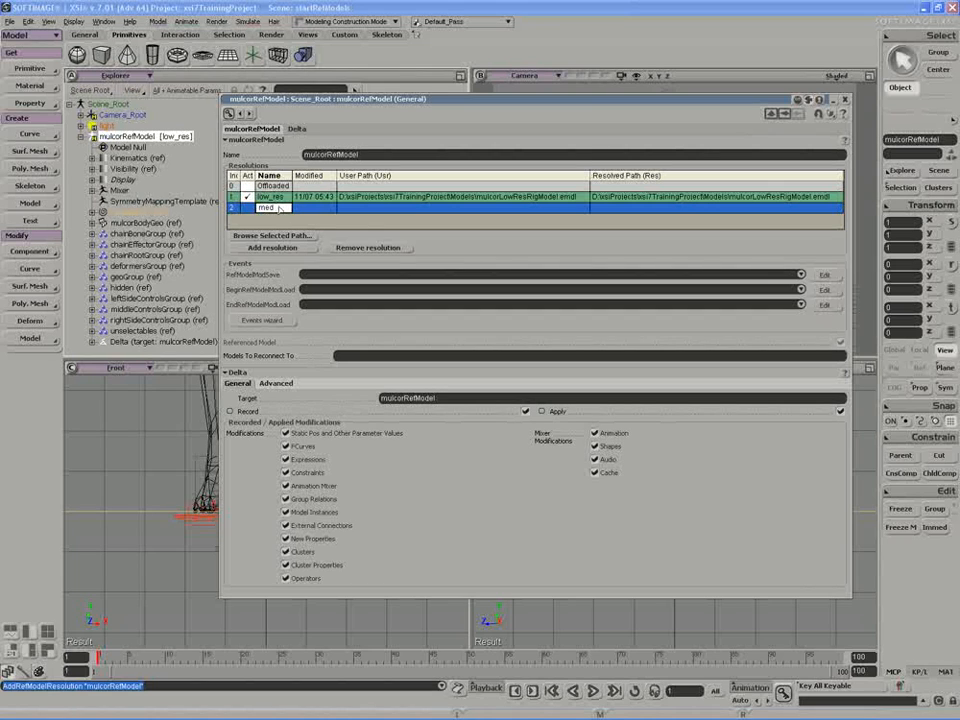
key(Return)
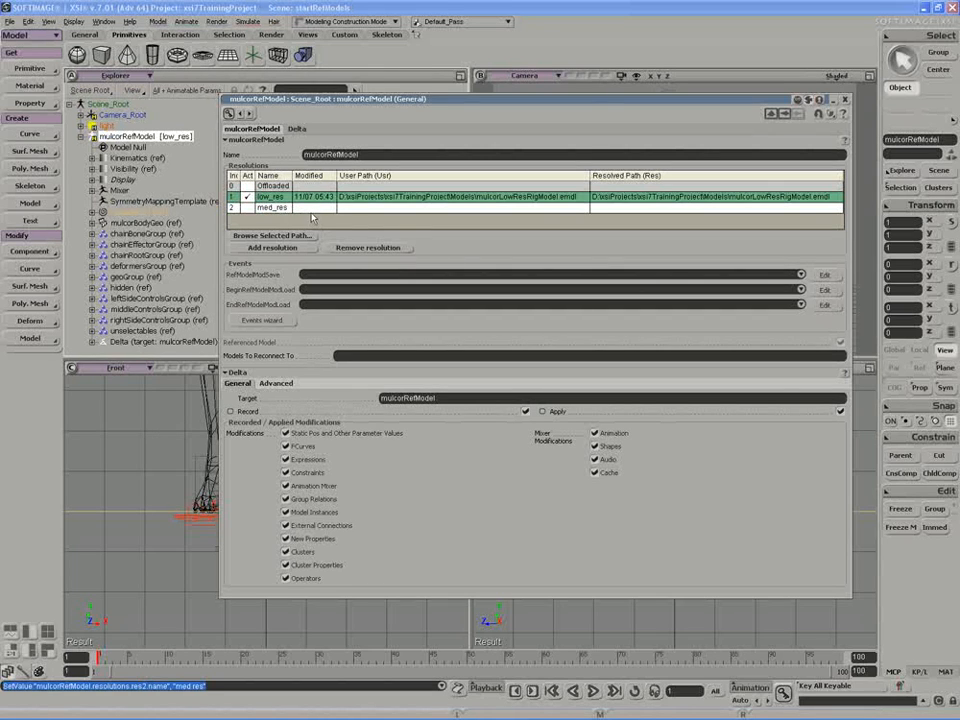
- Assign the model file mulcorAdvancedRigModel2.emdl to the med_res resolution
click(274, 207)
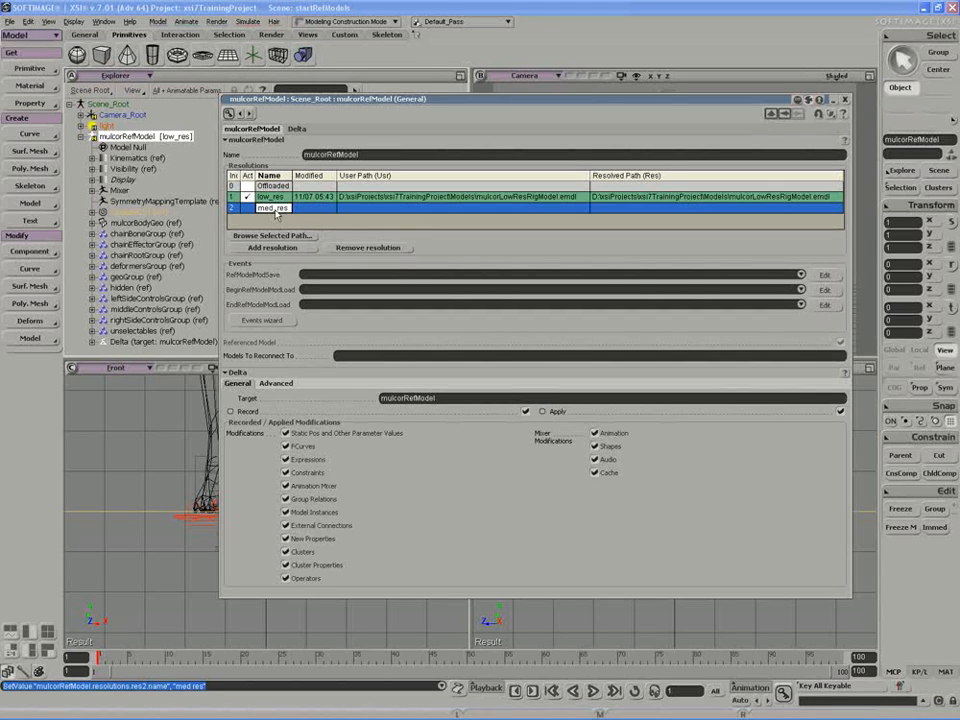
click(271, 235)
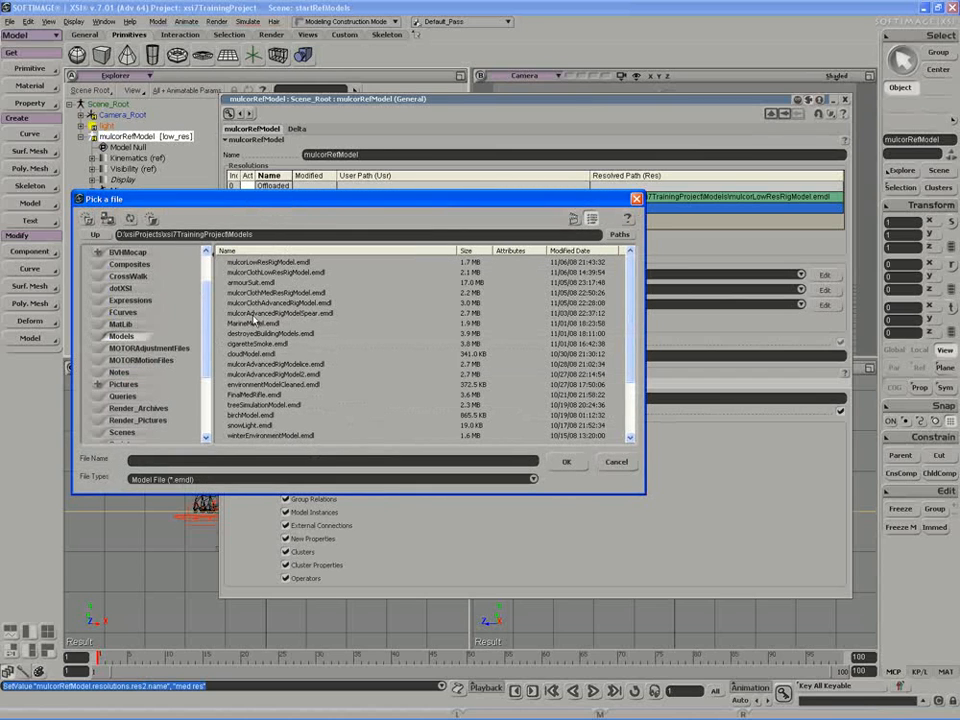
click(253, 316)
scroll(255, 317, down, 2)
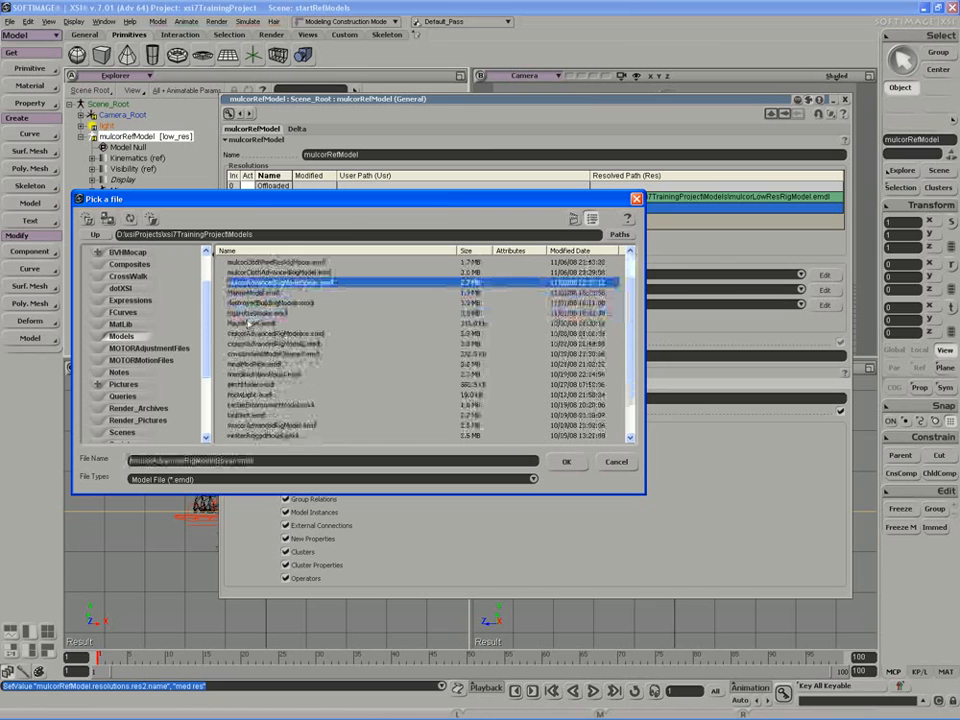
click(255, 343)
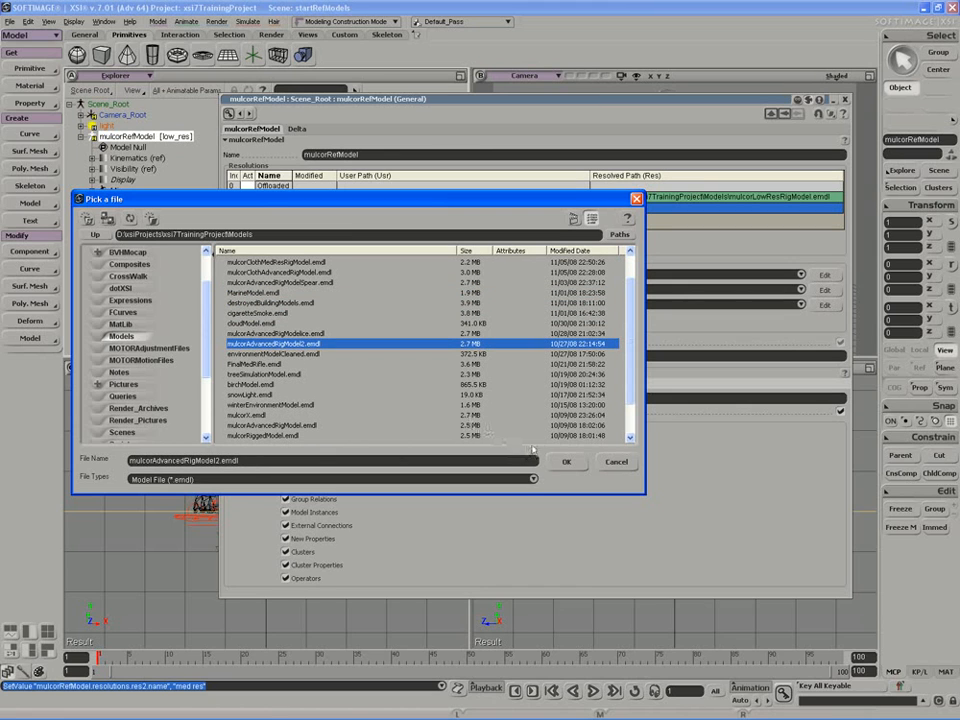
click(568, 461)
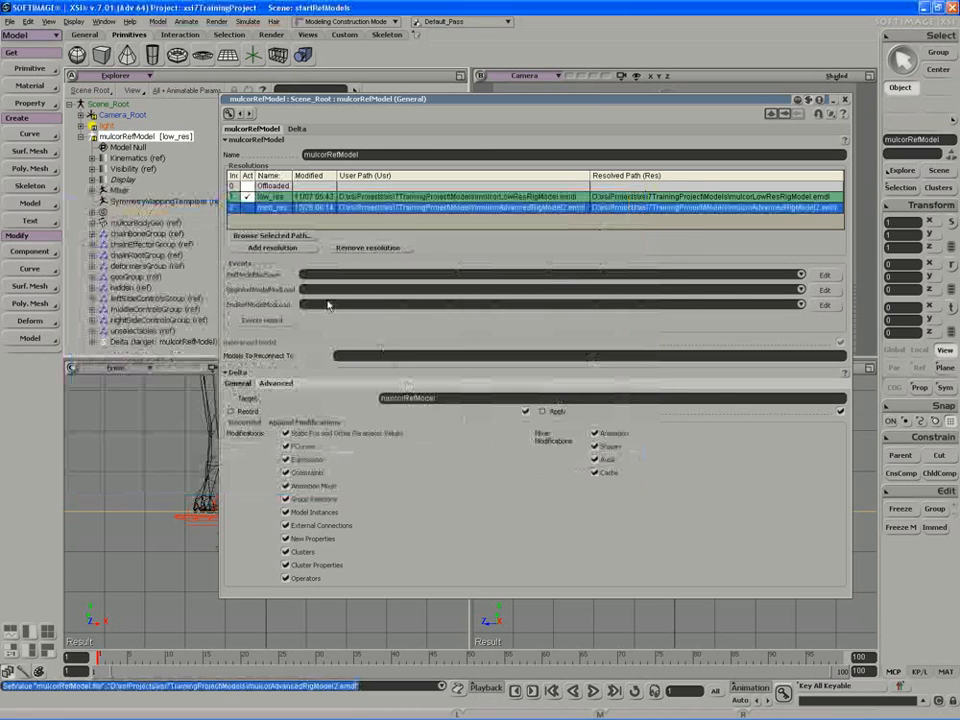
- Make med_res the active resolution and set the camera view's display mode to Textured Decal
drag(303, 99, 478, 331)
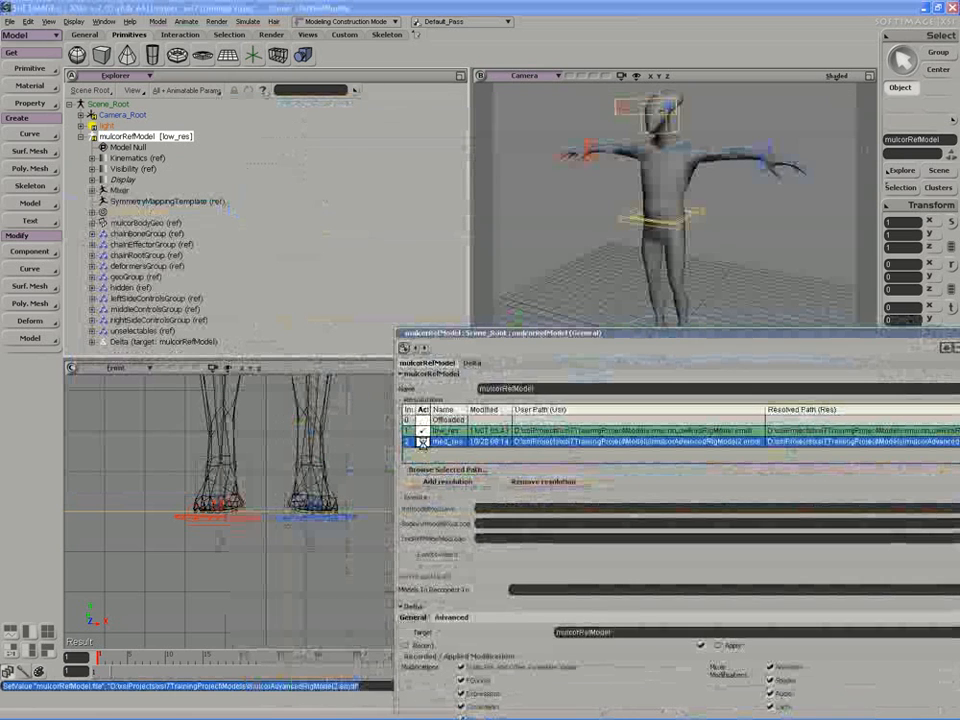
click(422, 442)
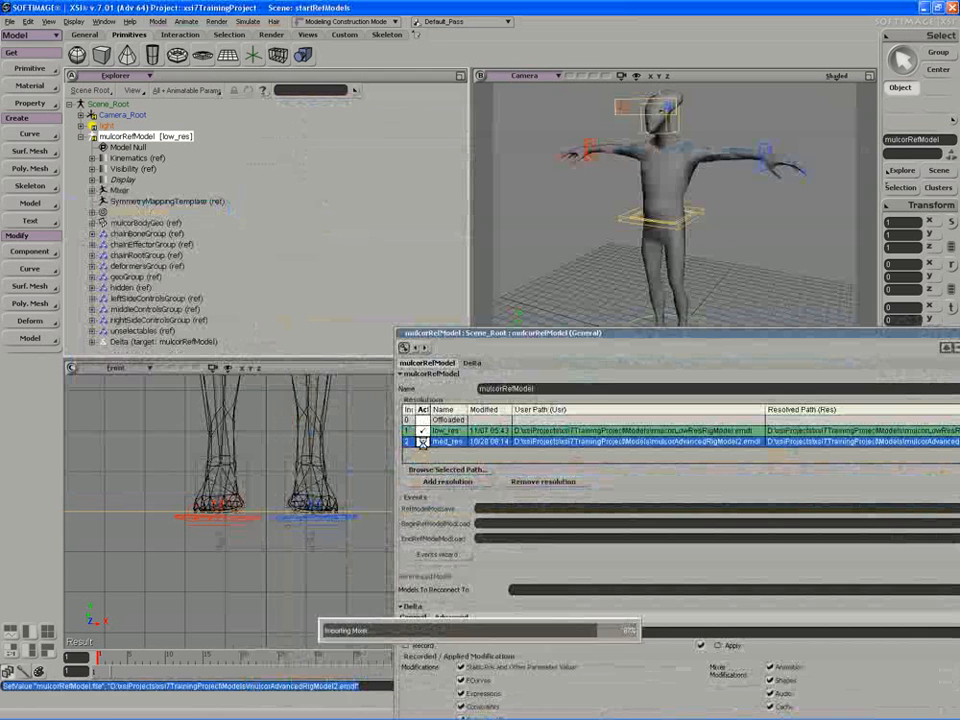
click(838, 76)
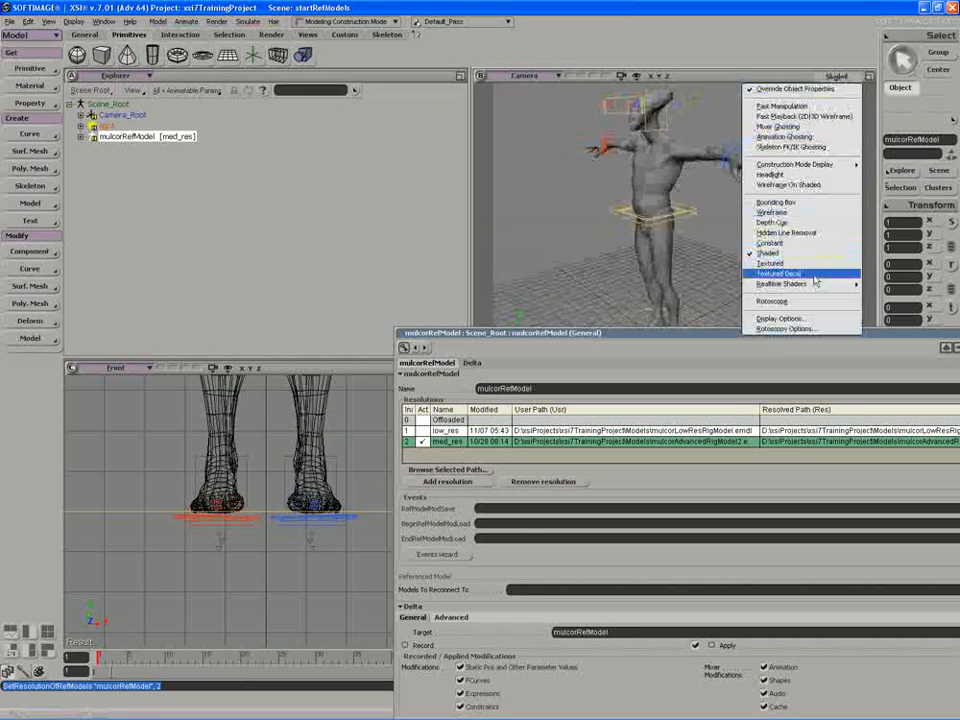
click(890, 272)
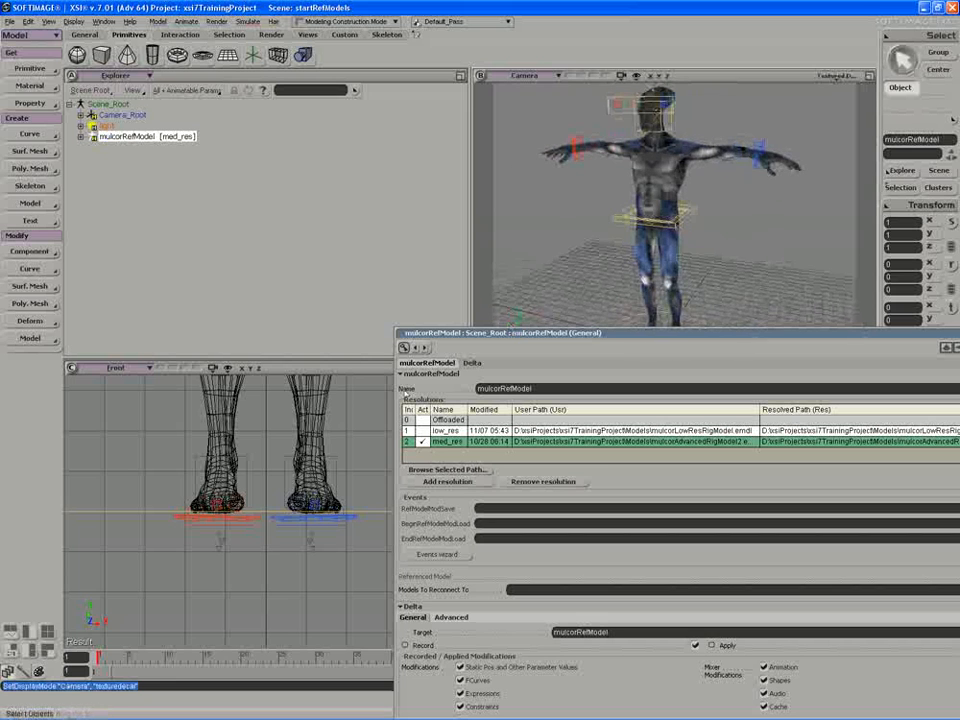
- Switch mulcorRefModel back to the low_res resolution and inspect the textured body mesh in the camera view
click(421, 431)
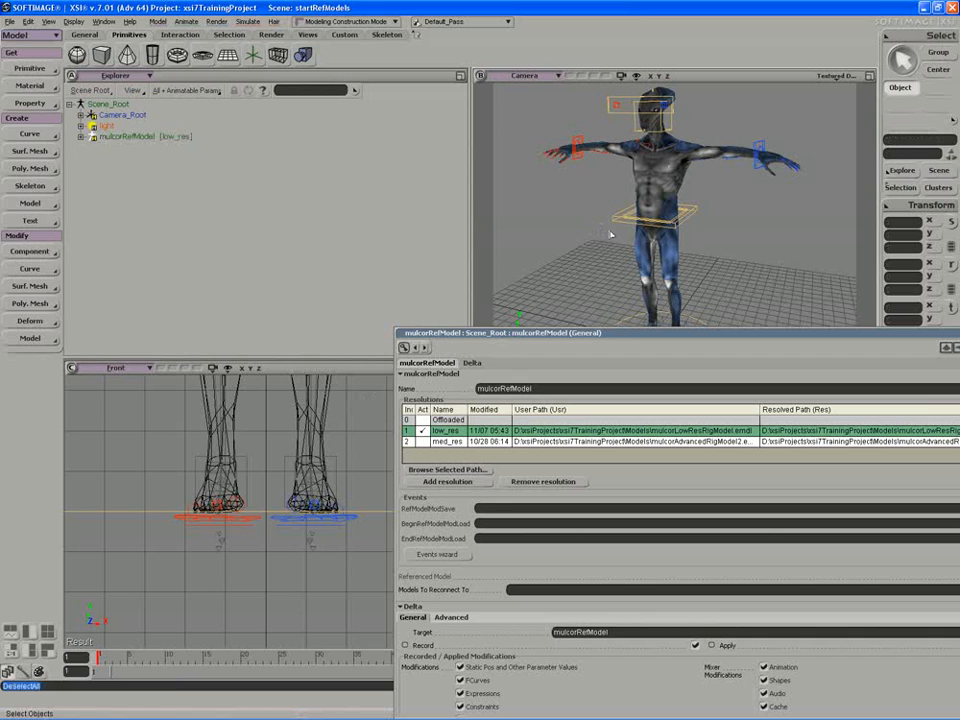
middle_drag(598, 231, 630, 220)
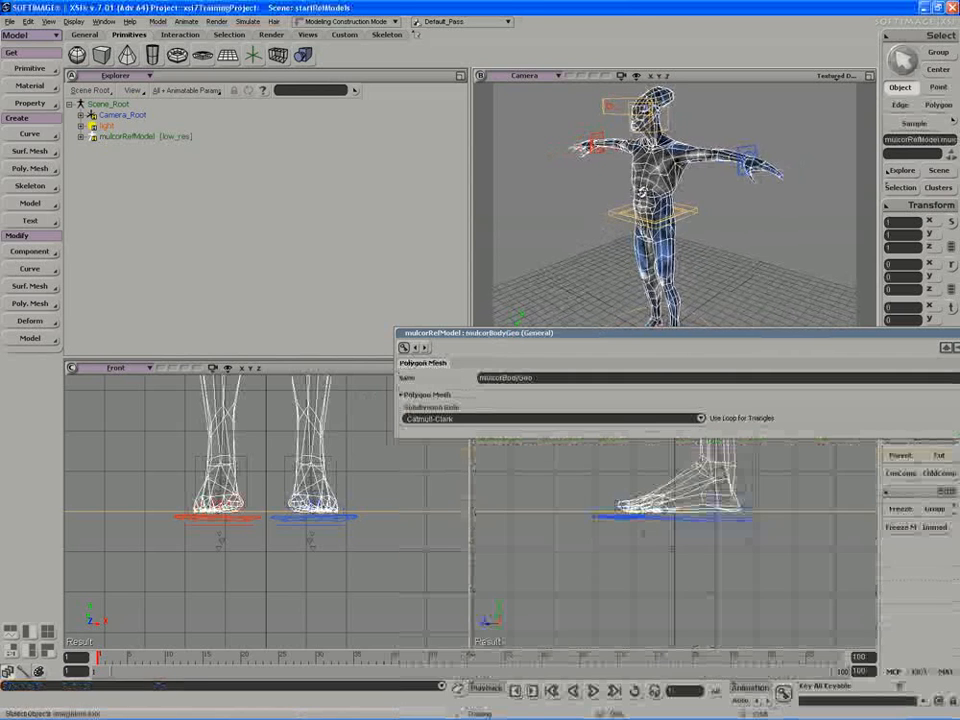
mouse_move(642, 194)
right_down()
mouse_move(672, 192)
mouse_move(621, 189)
mouse_move(632, 190)
right_up()
click(561, 195)
key(s)
mouse_move(561, 195)
right_down()
mouse_move(628, 208)
mouse_move(570, 208)
right_up()
- Add a third resolution to mulcorRefModel and name it low_res_cloth
drag(656, 334, 526, 313)
click(803, 338)
key(space)
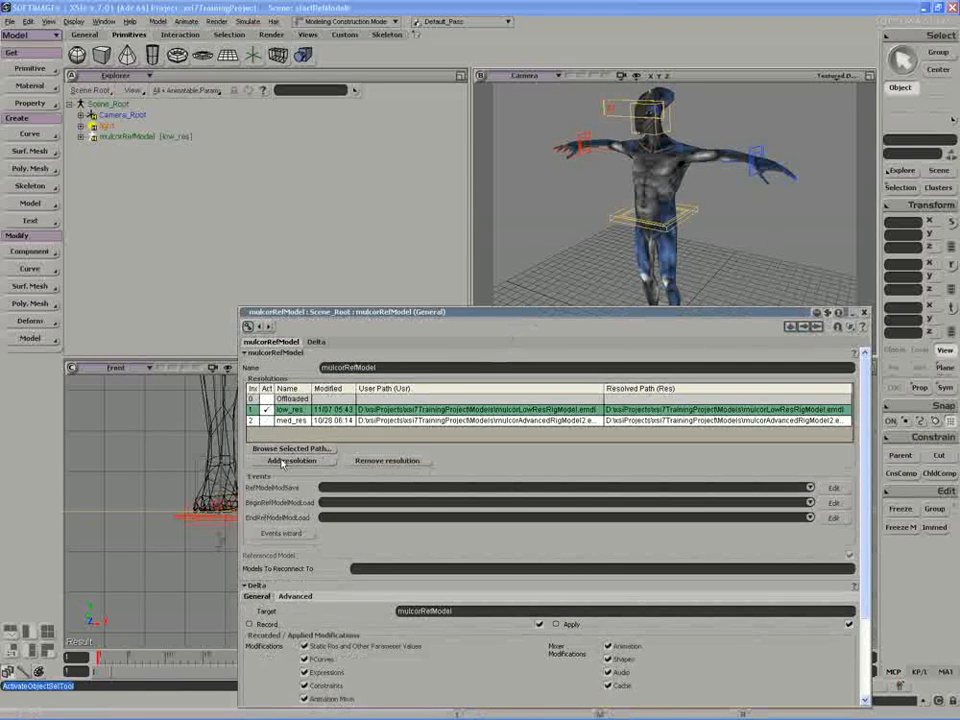
click(290, 460)
drag(318, 315, 314, 269)
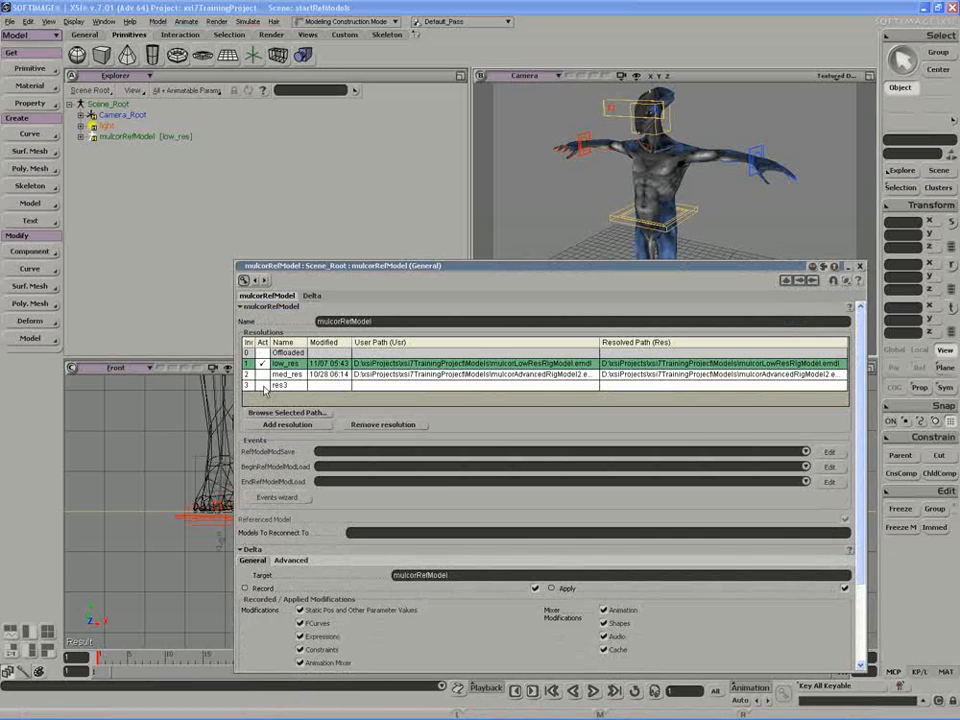
double_click(282, 385)
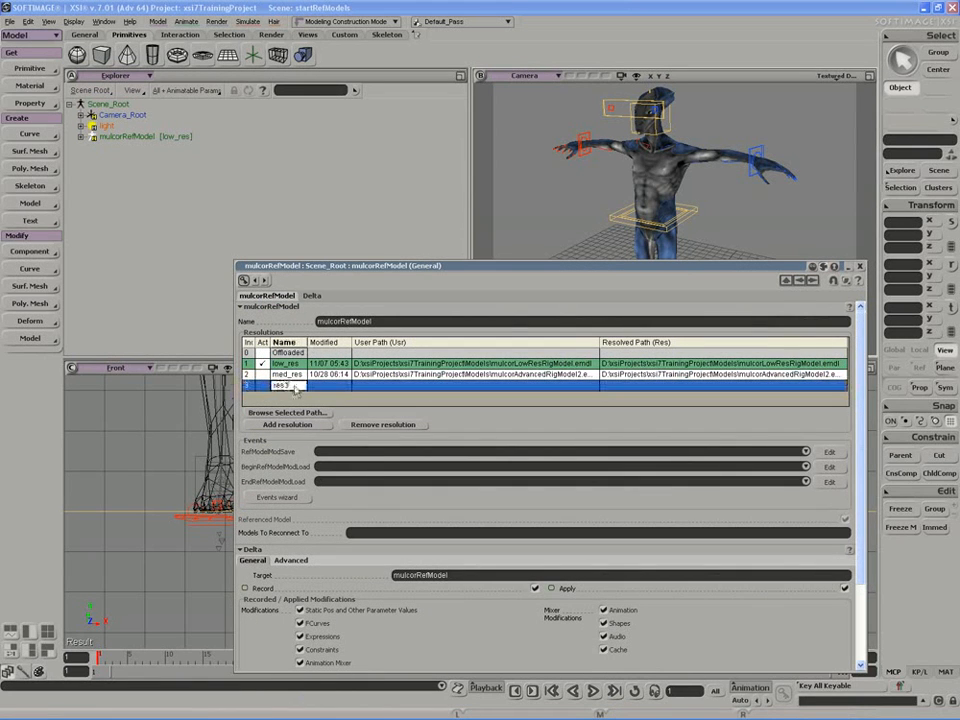
text(lowR)
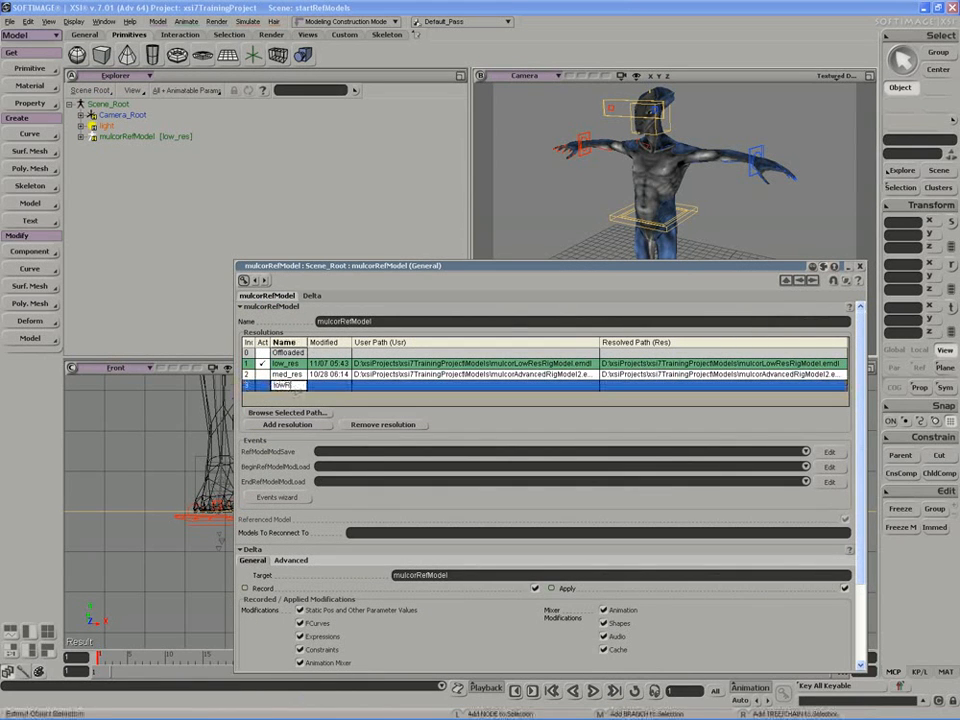
text(_res_cloth)
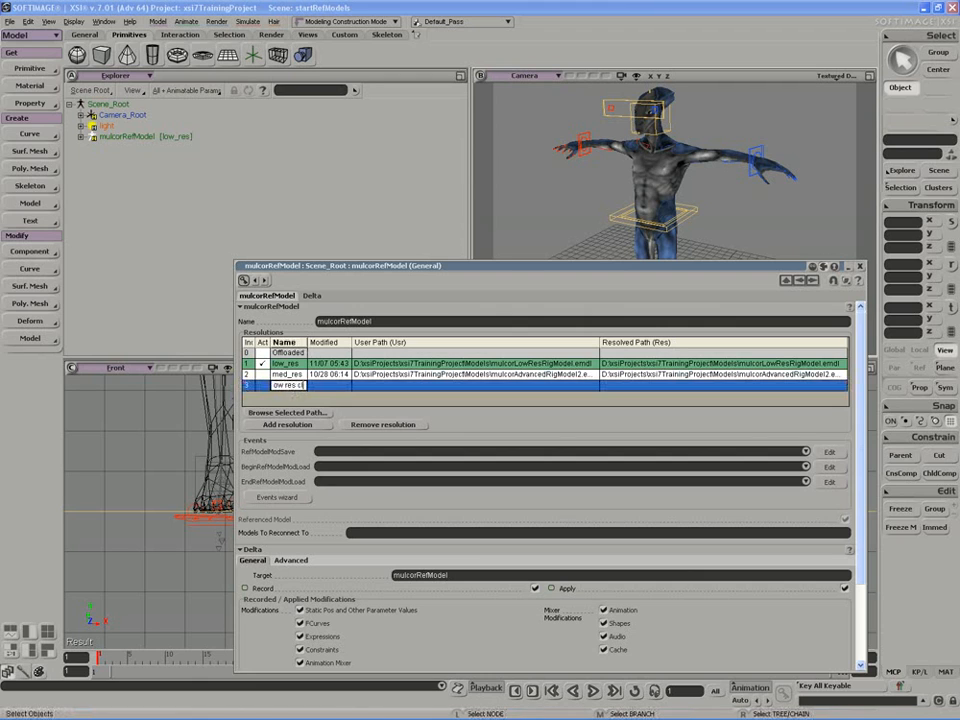
key(Return)
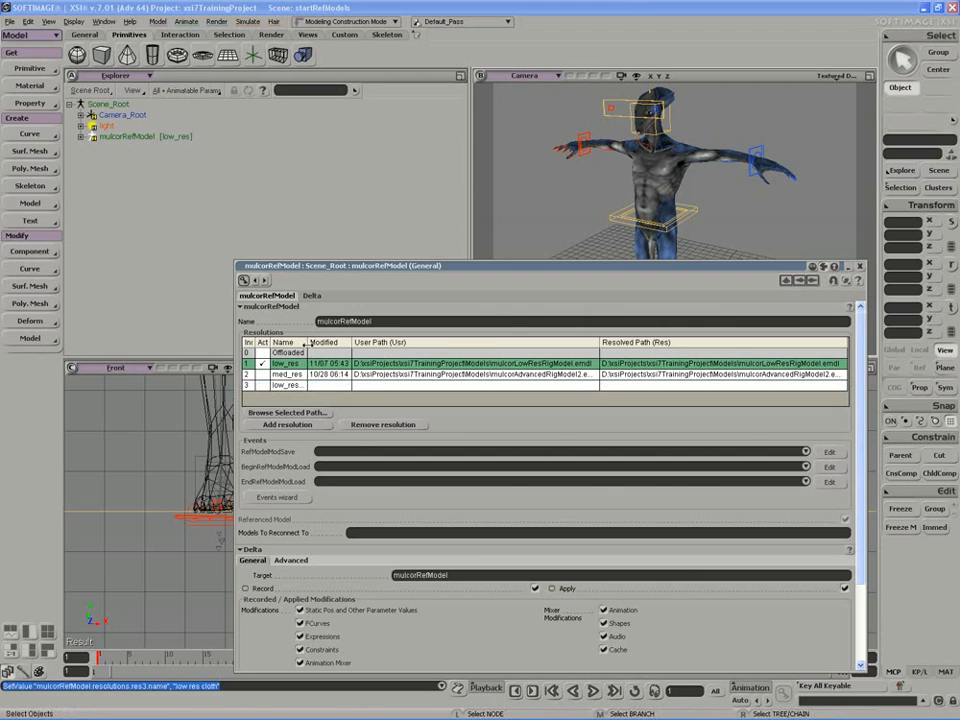
- Assign the model file mulcorClothMedResRigModel.emdl to the low_res_cloth resolution
drag(307, 342, 352, 342)
click(290, 386)
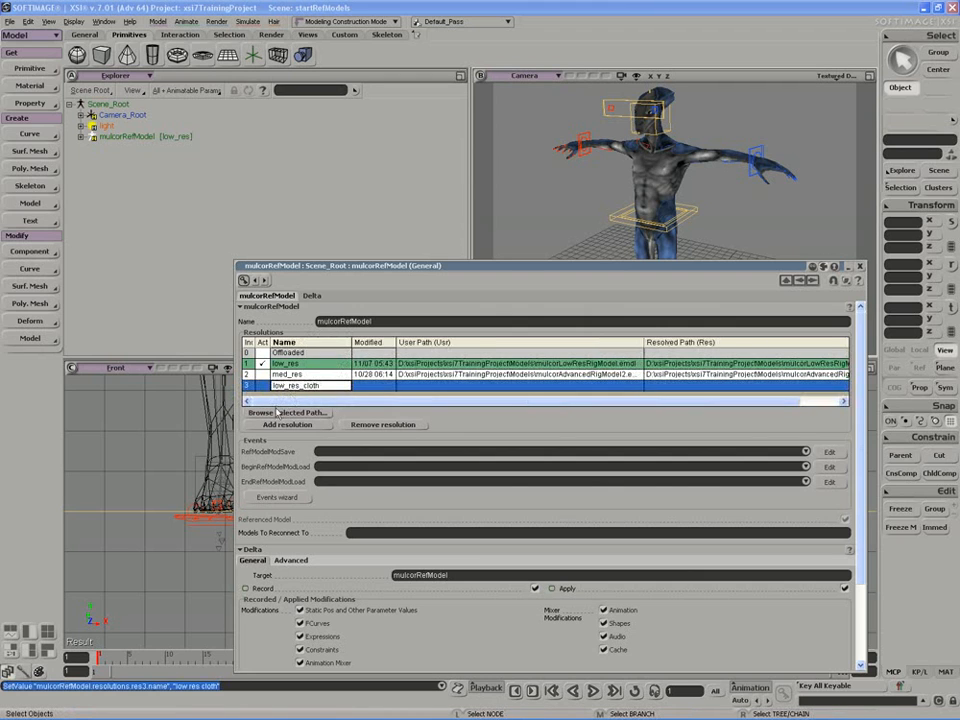
click(278, 413)
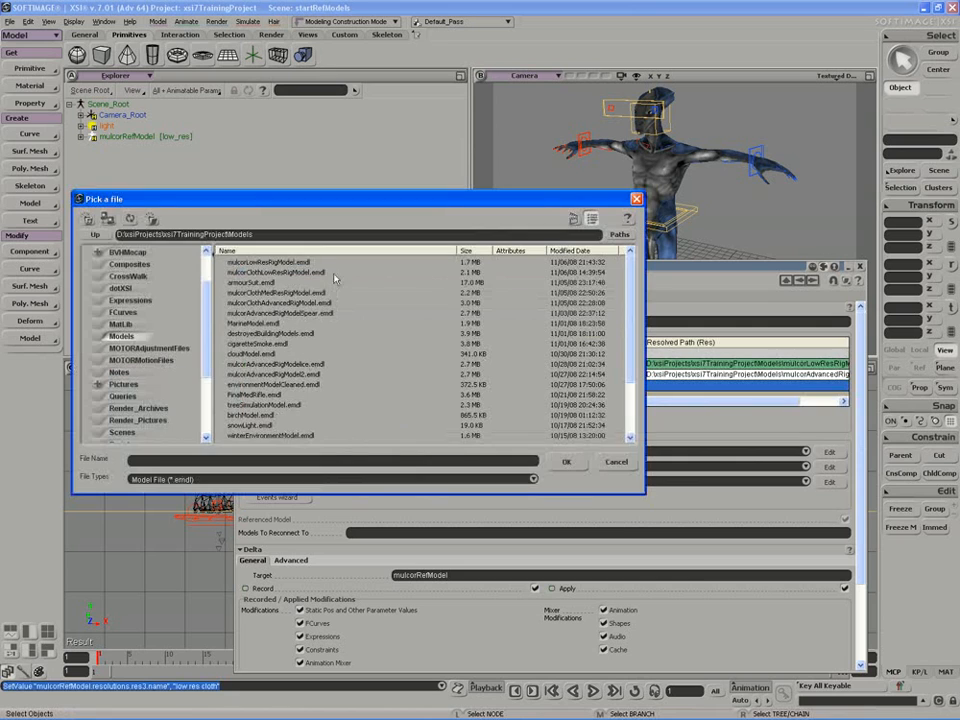
click(267, 294)
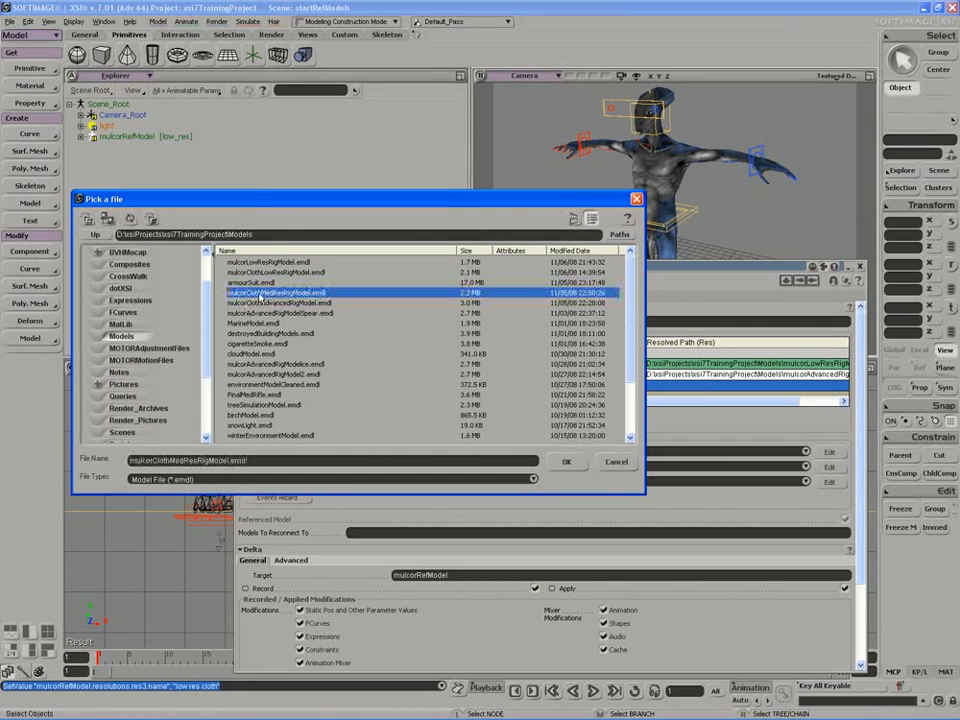
click(566, 463)
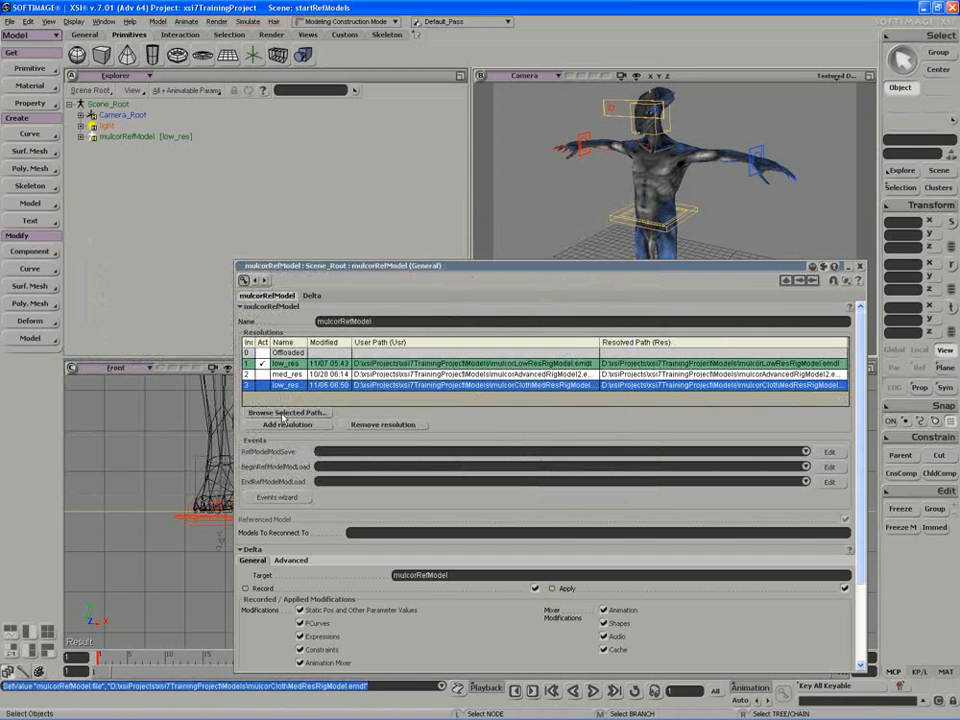
- Add a fourth resolution to mulcorRefModel and name it med_res_cloth
click(284, 425)
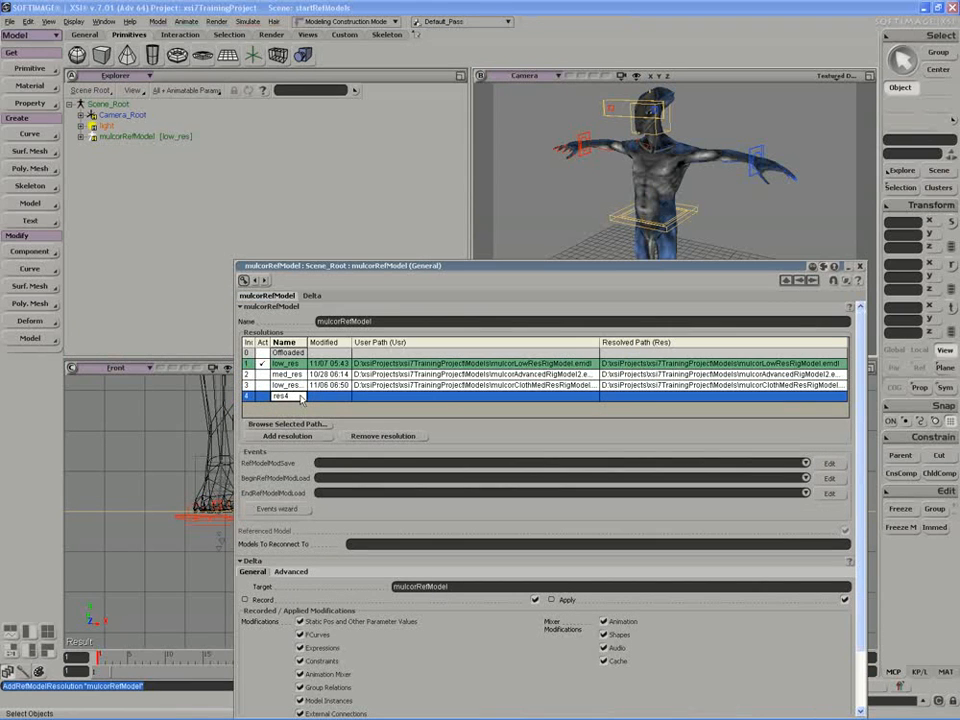
text(med r)
text(es cloth)
key(Return)
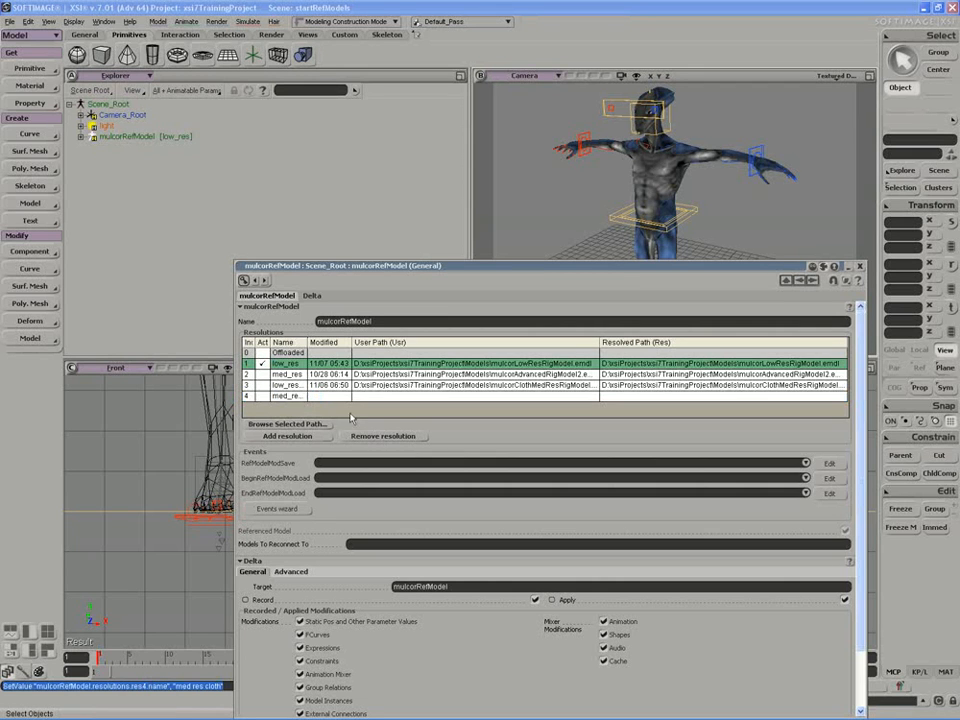
- Assign the model file mulcorClothAdvancedRigModel.emdl to the med_res_cloth resolution
click(300, 396)
click(287, 424)
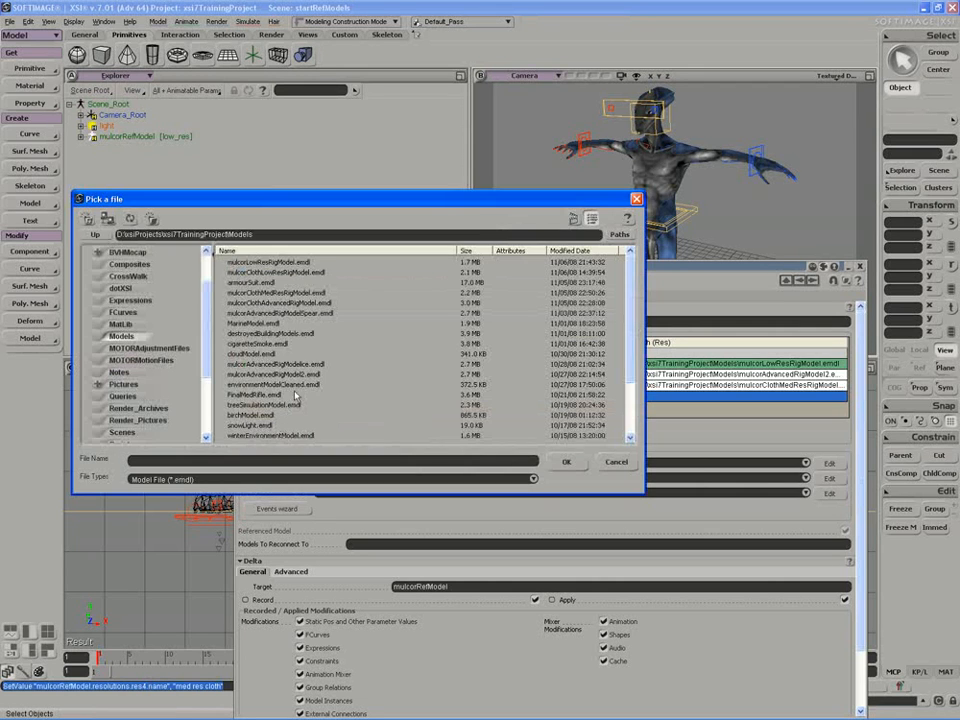
drag(255, 202, 371, 420)
click(396, 531)
click(397, 522)
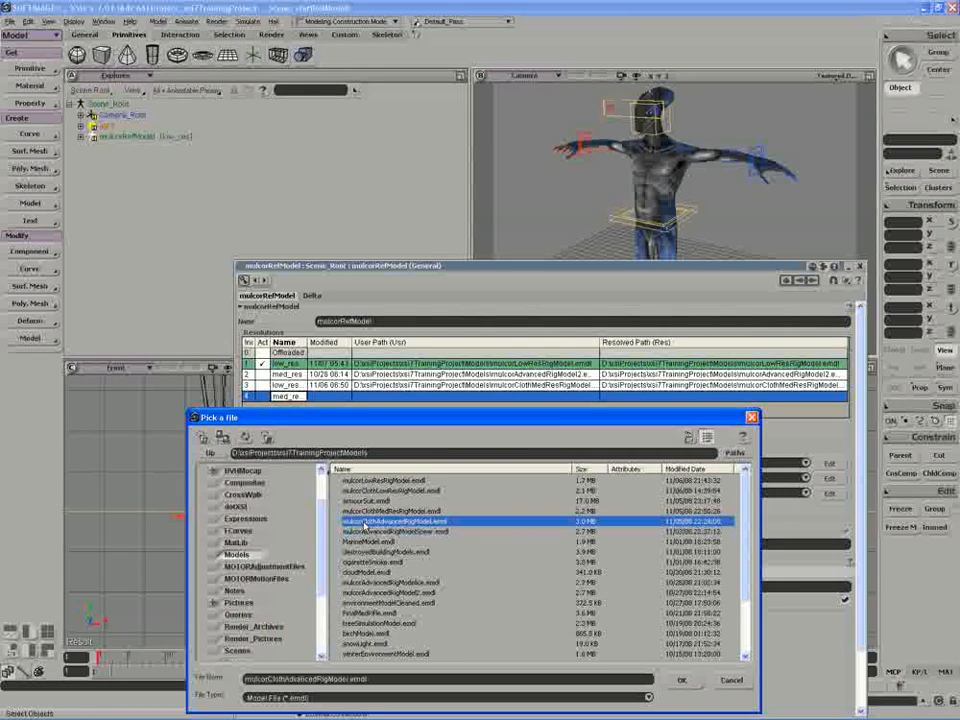
click(681, 680)
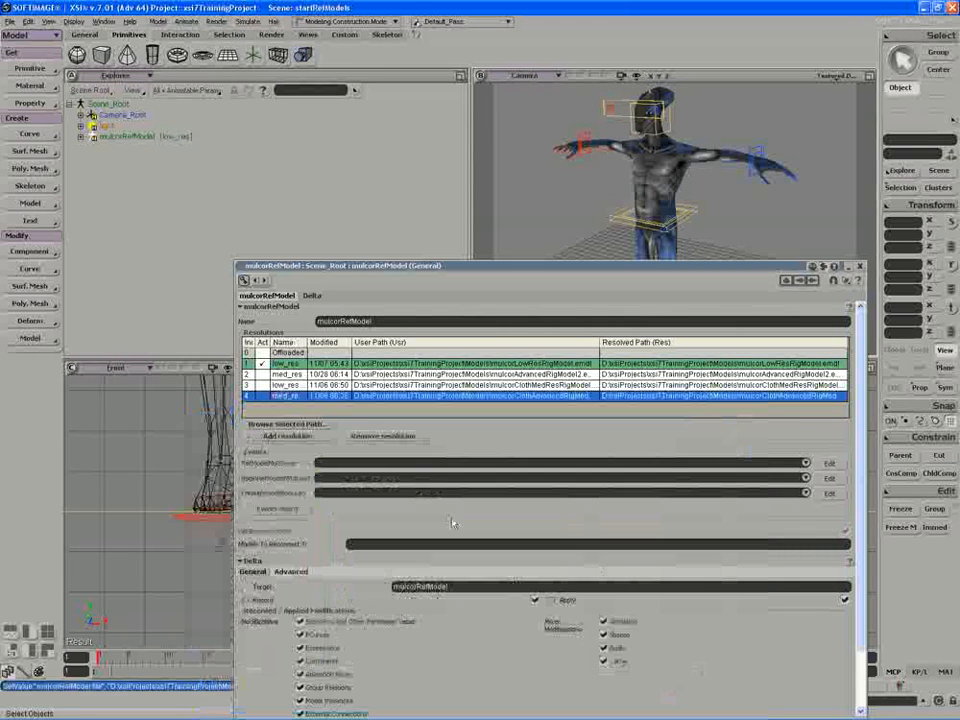
- Widen the resolution list's Name column to review the full resolution names, and close the mulcorRefModel properties
drag(305, 267, 222, 149)
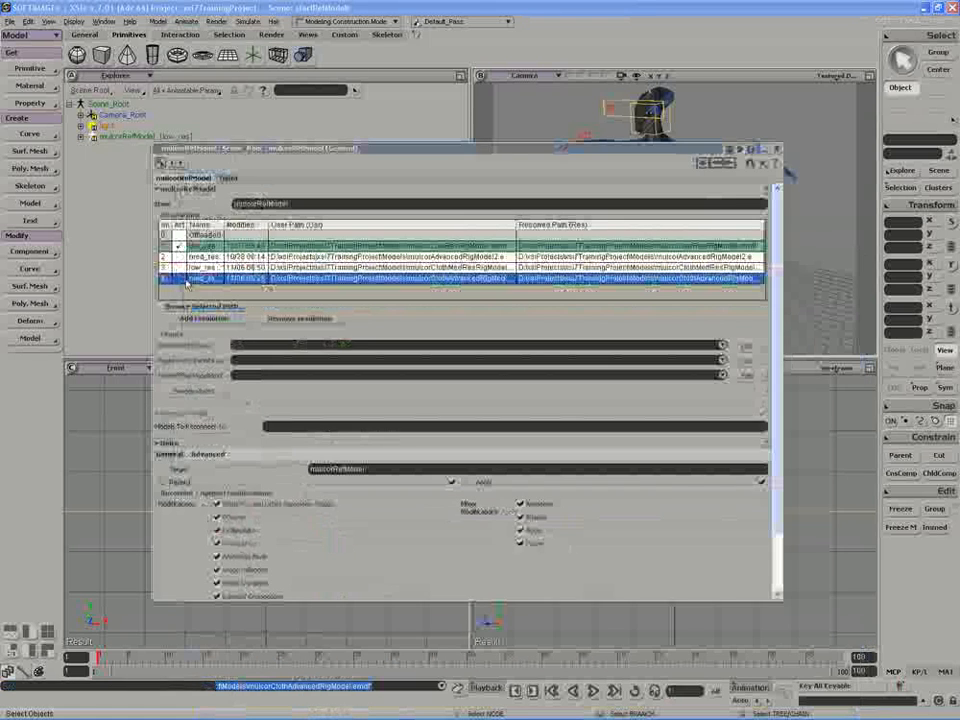
drag(225, 225, 257, 228)
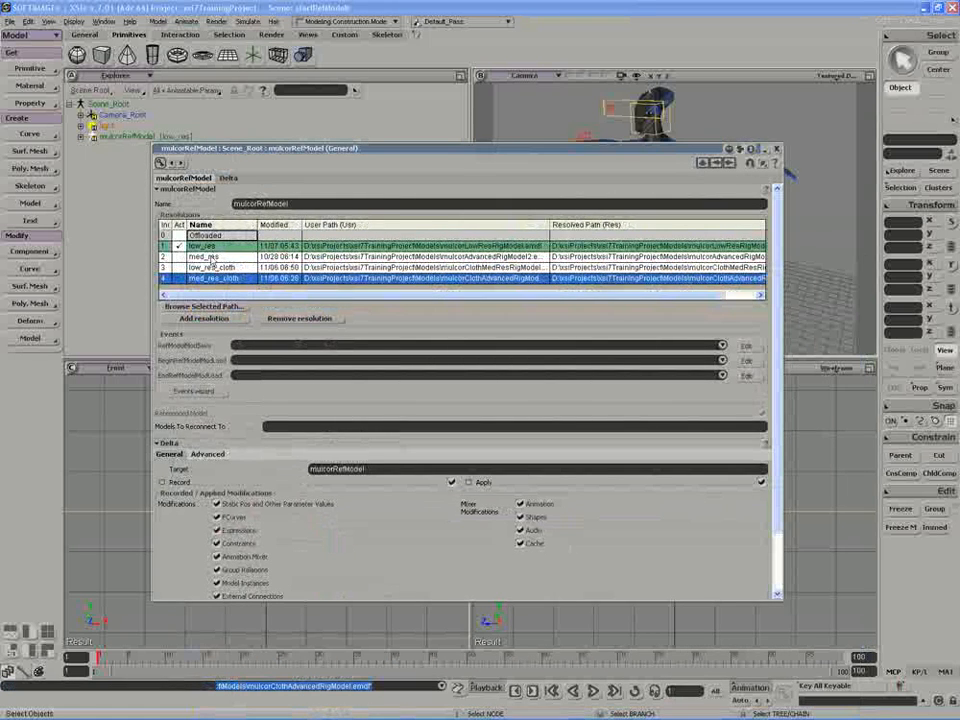
drag(293, 153, 243, 208)
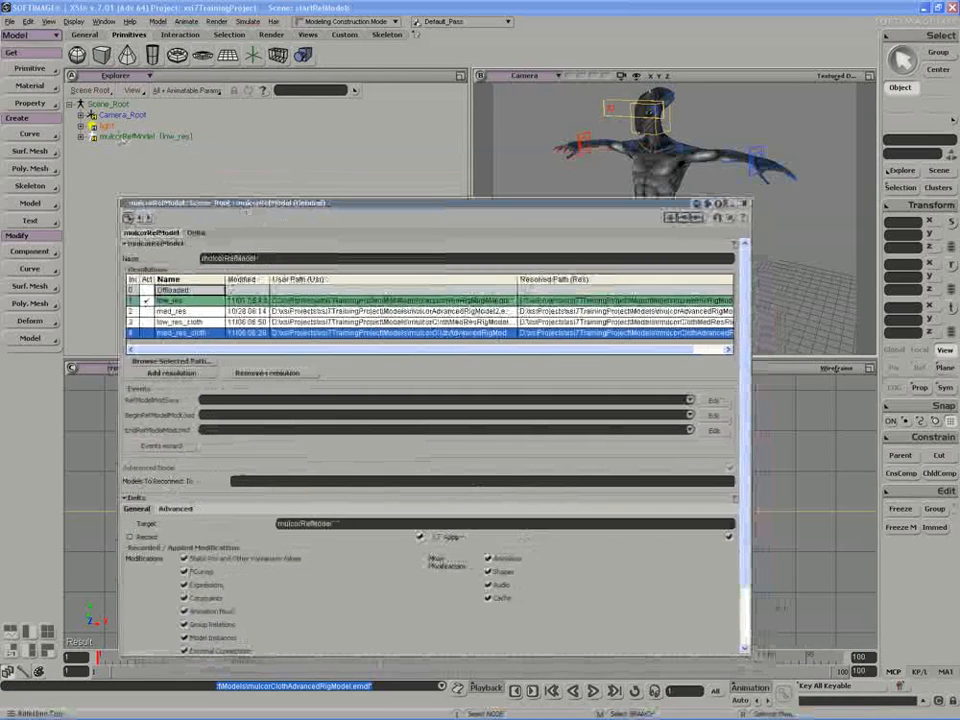
drag(199, 208, 171, 211)
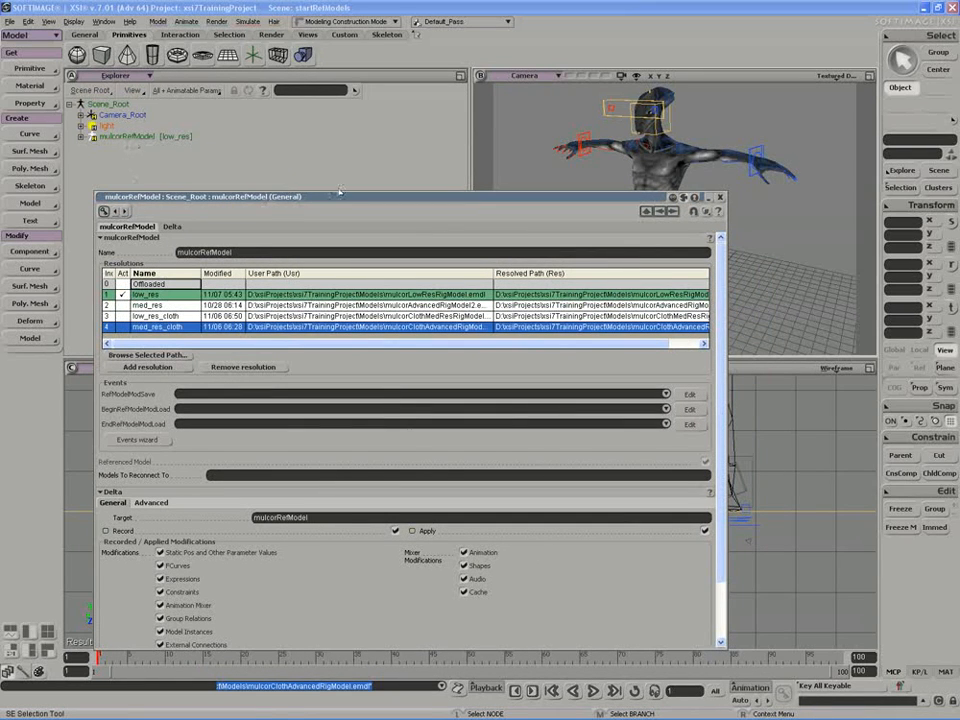
click(719, 207)
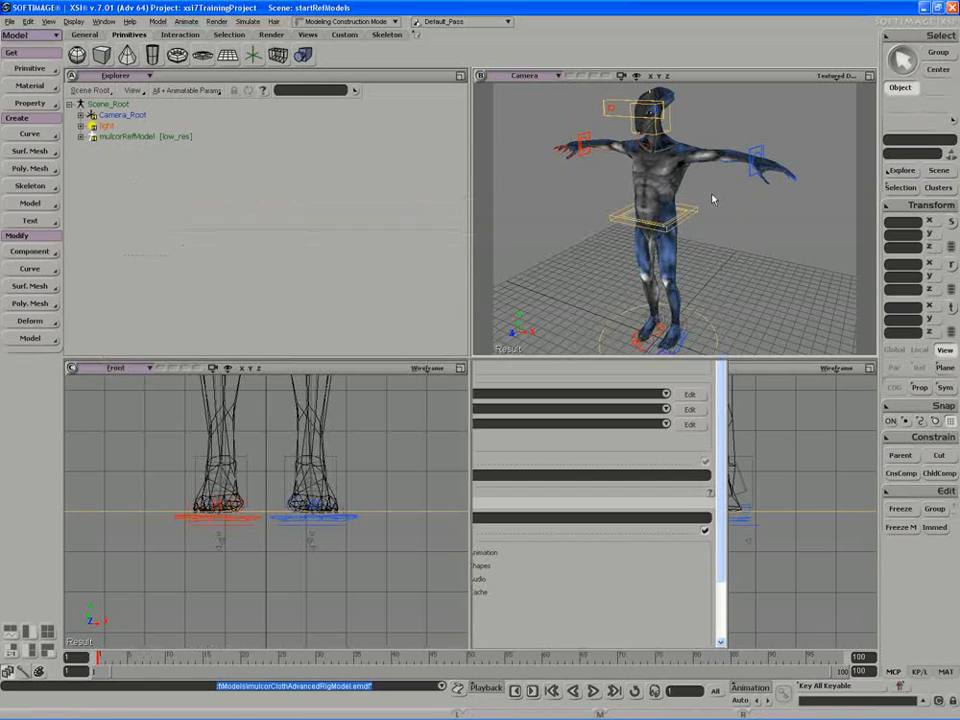
- Create a new model containing the whole mulcorRefModel branch and name it refModelParent
middle_click(120, 137)
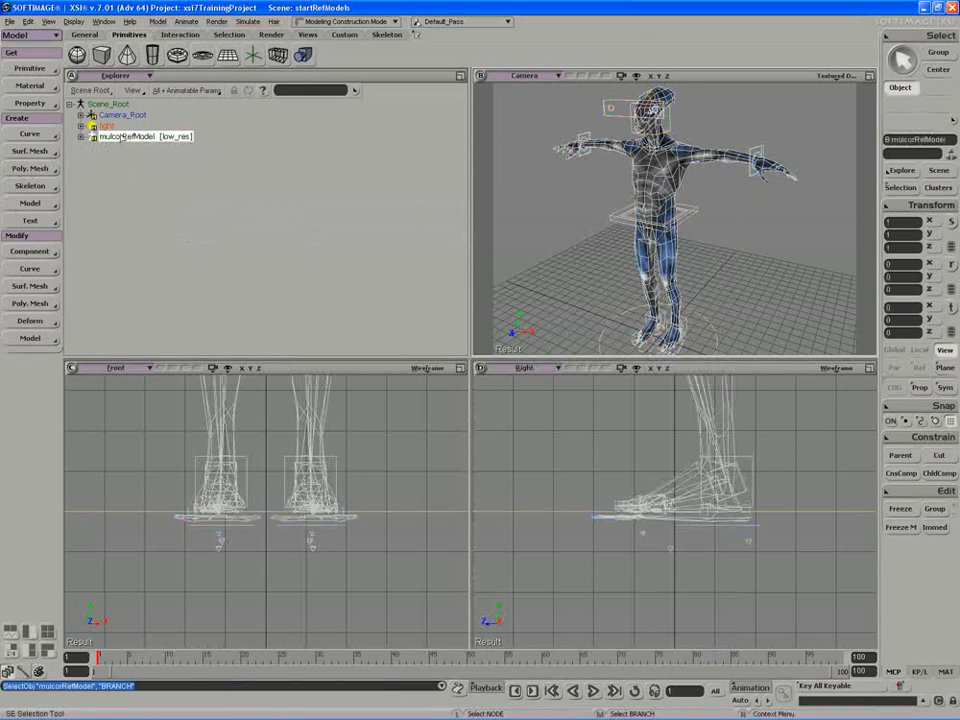
click(30, 203)
click(102, 206)
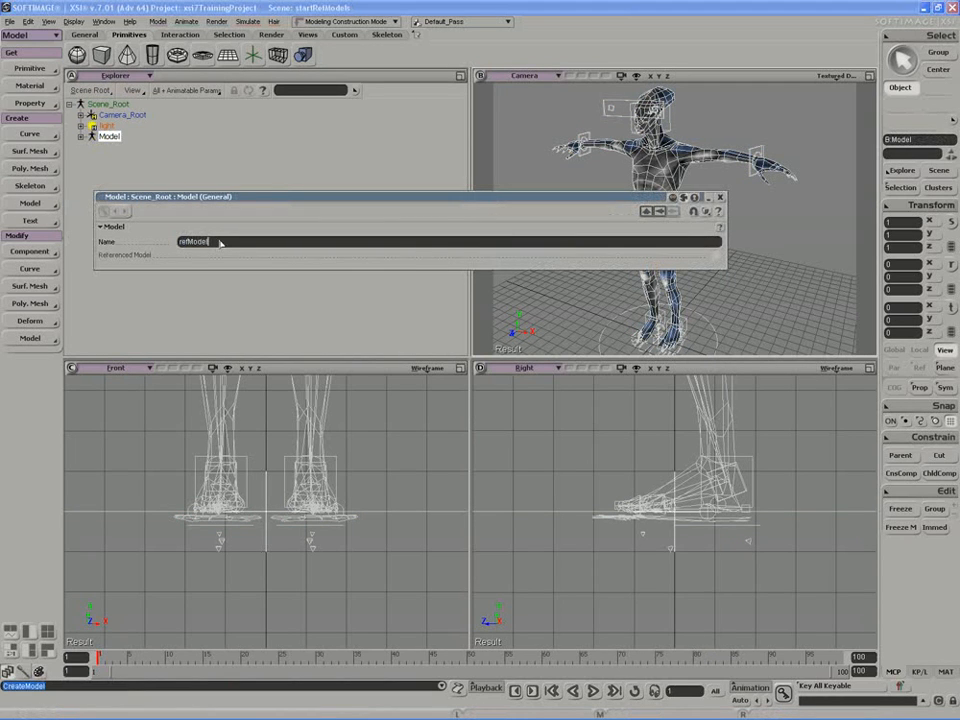
text(refModelParenrt)
key(Return)
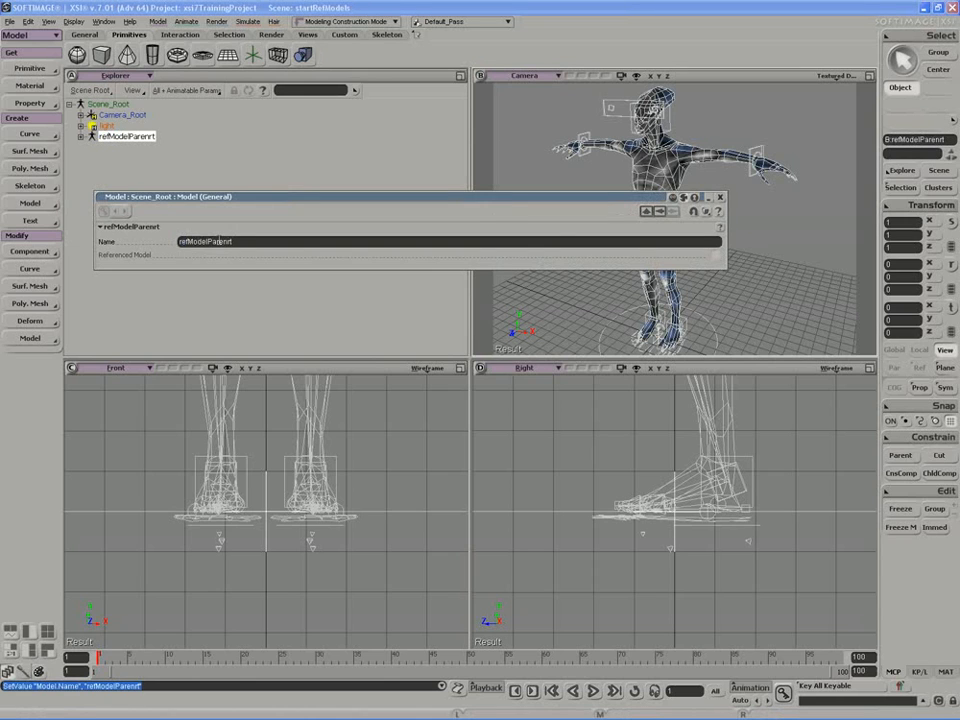
double_click(219, 241)
click(219, 241)
key(BackSpace)
key(Return)
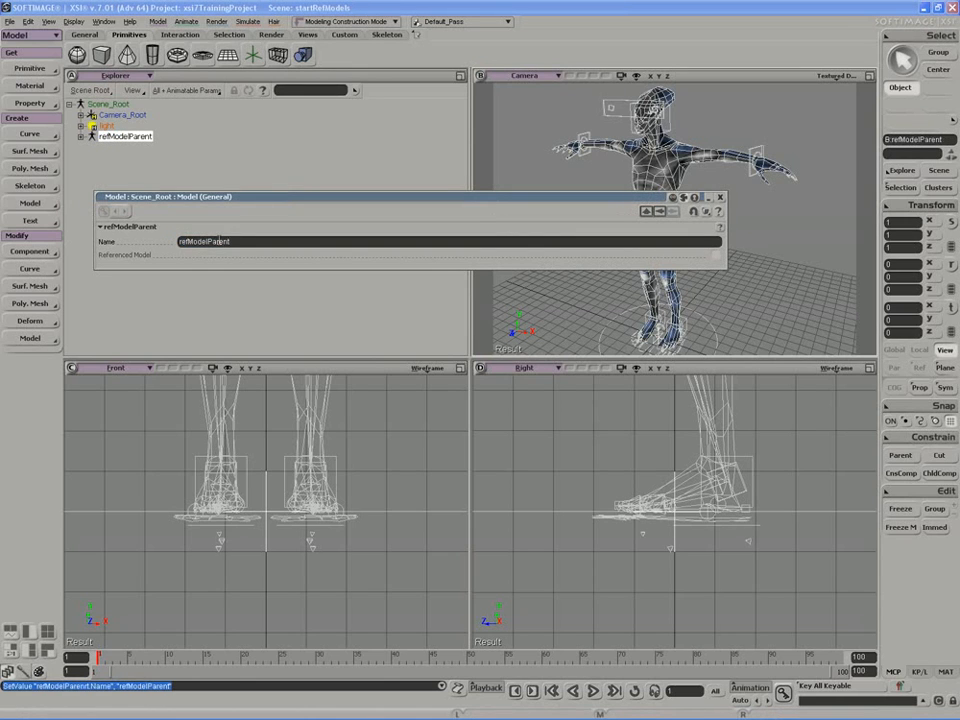
click(721, 197)
- Expand refModelParent in the scene hierarchy and hide its model null
click(125, 137)
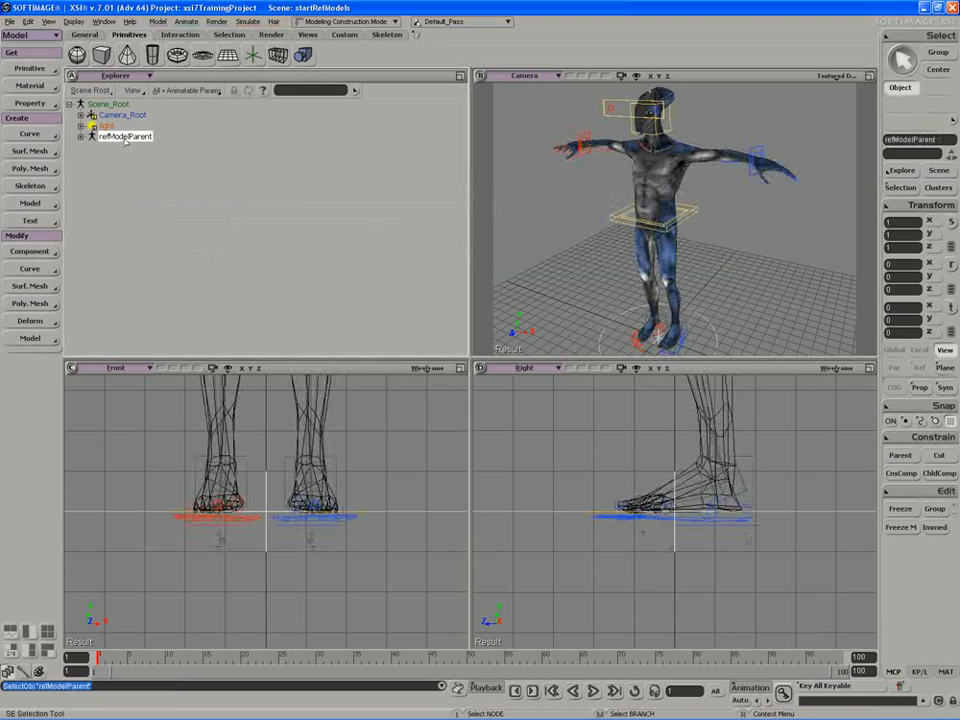
click(81, 136)
click(121, 190)
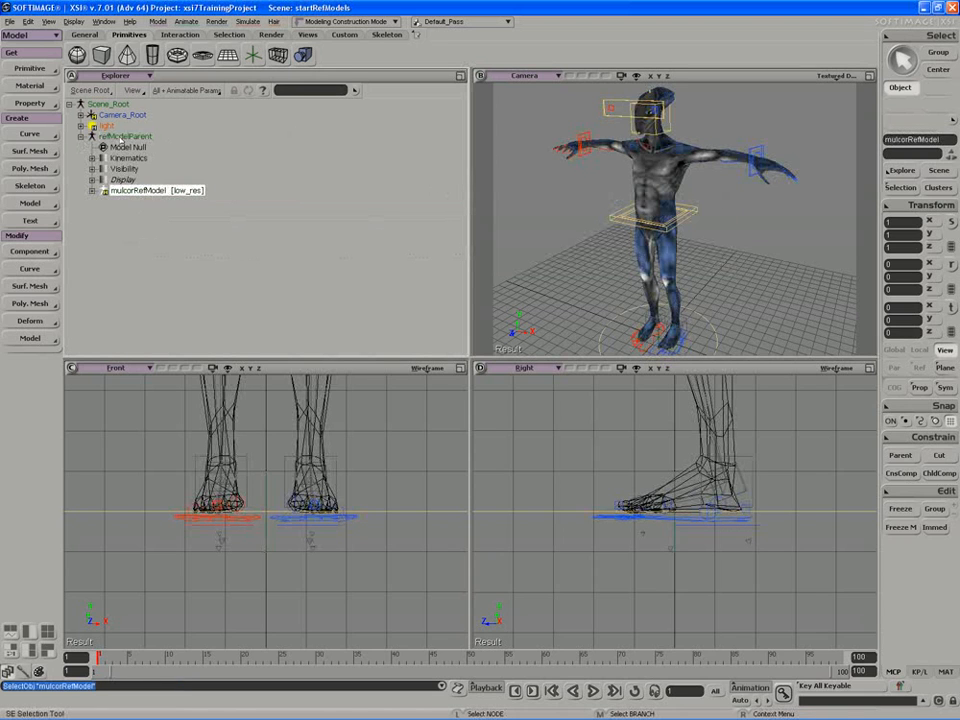
click(121, 138)
key(h)
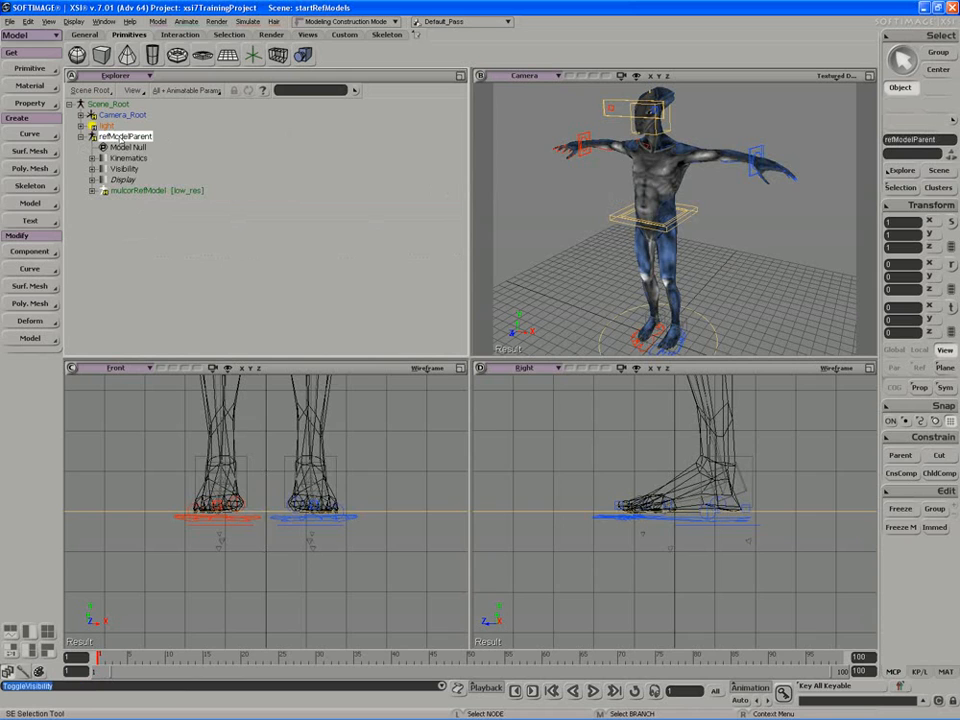
key(h)
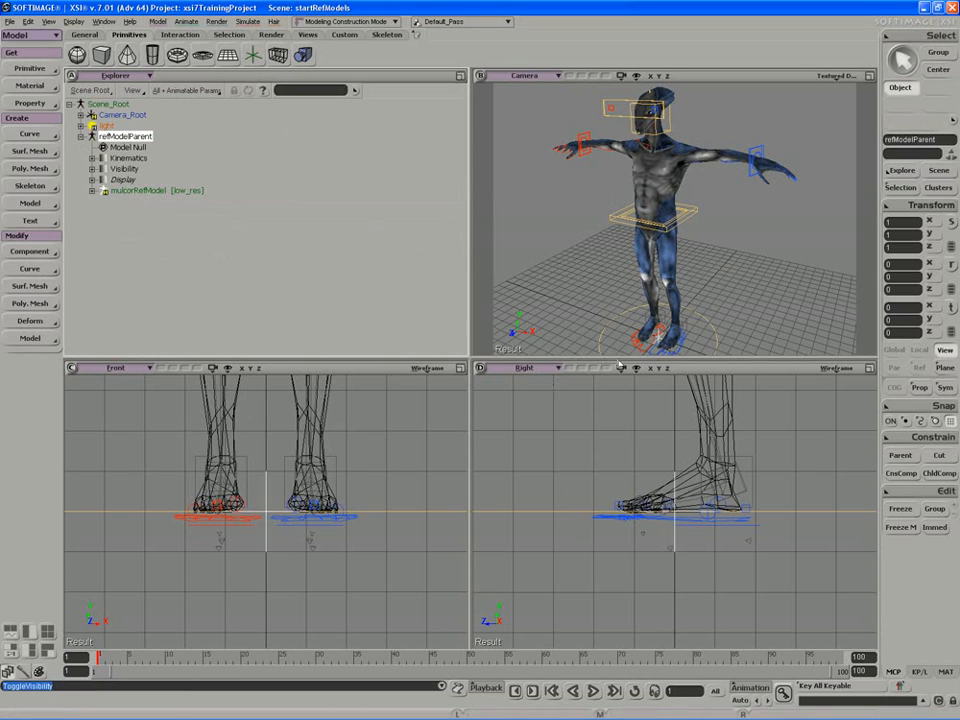
key(h)
middle_click(118, 140)
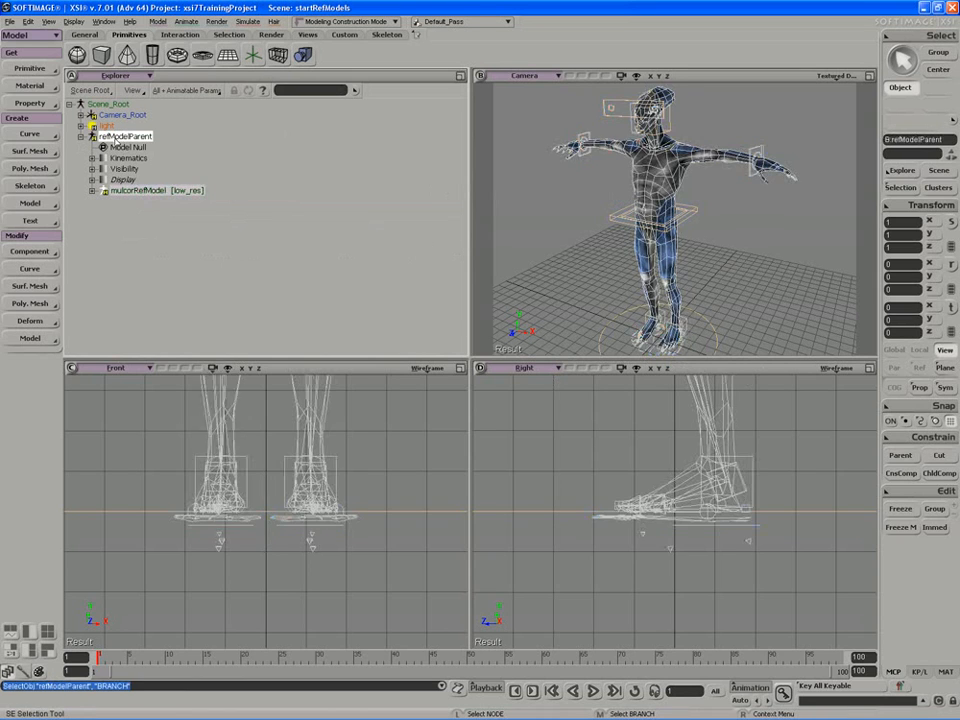
right_click(118, 140)
click(150, 195)
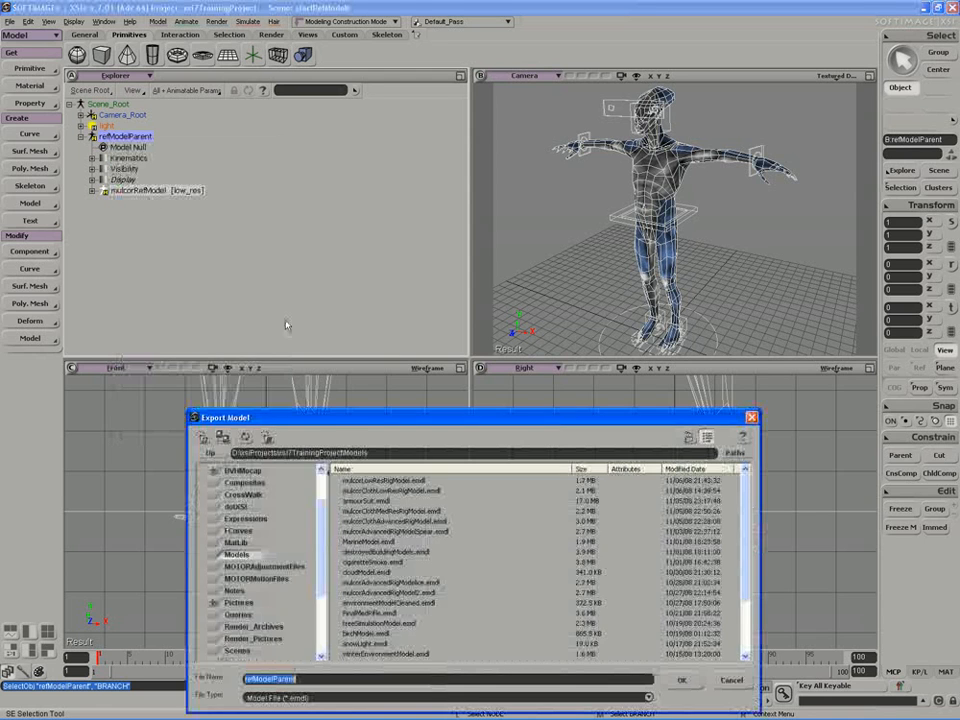
drag(333, 419, 325, 108)
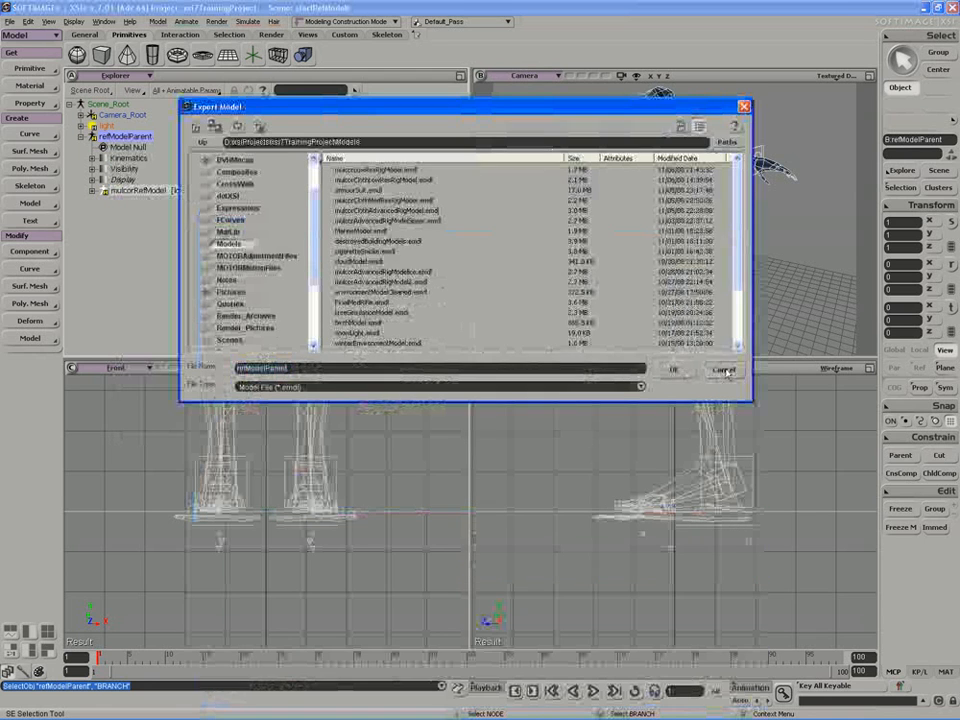
click(673, 369)
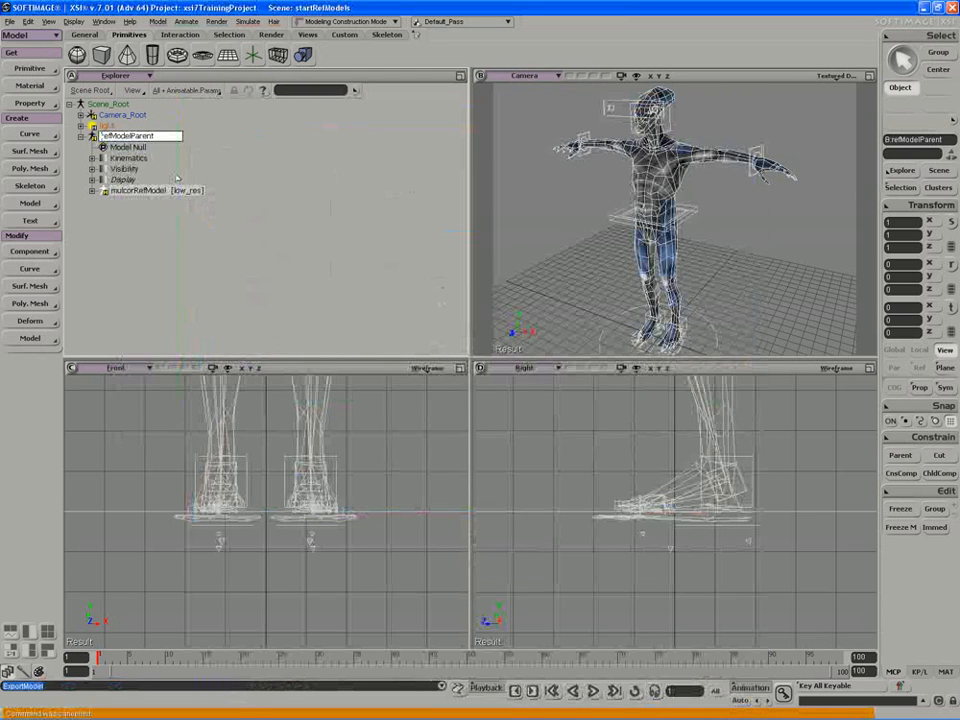
- Rename the parent model to mulcorRefModelParent and export it under that name as an .emdl file to the project's Models folder
text(mulcorR)
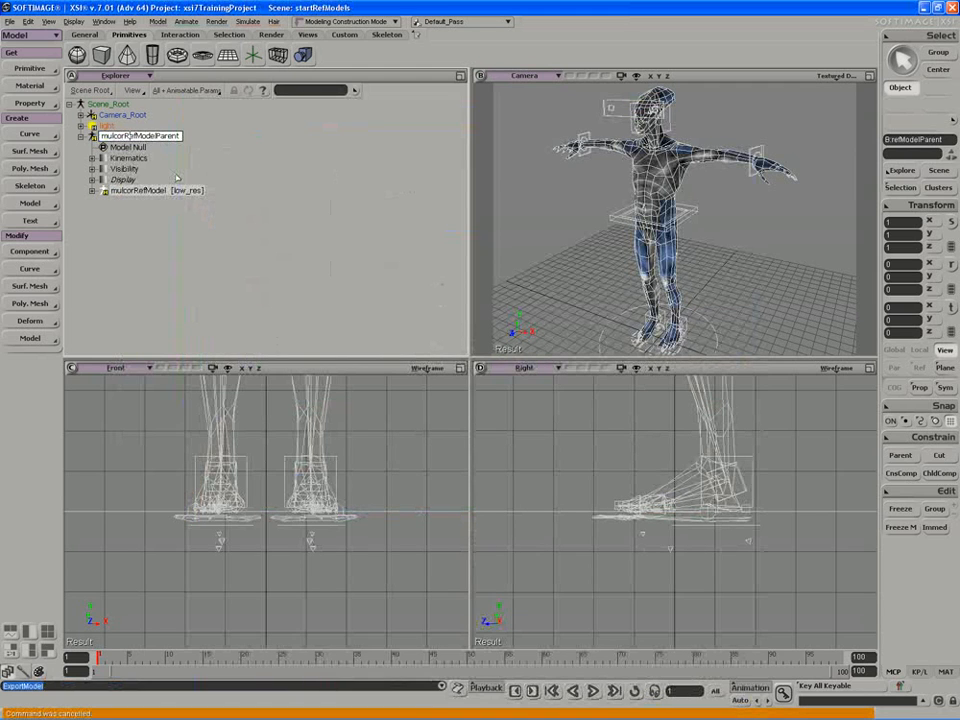
key(Return)
right_click(133, 138)
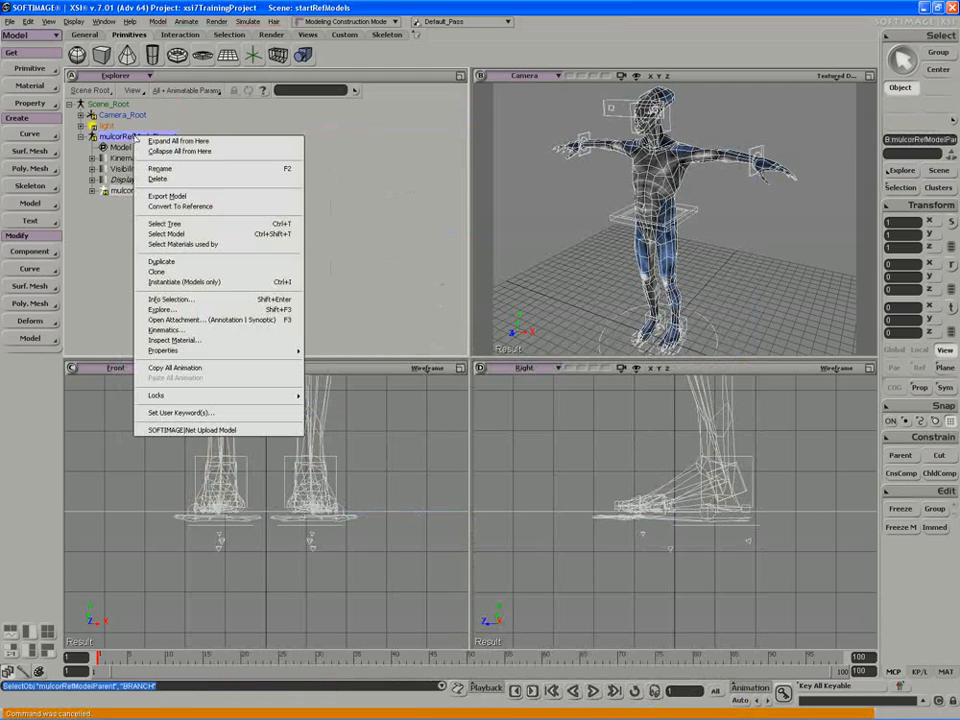
click(160, 191)
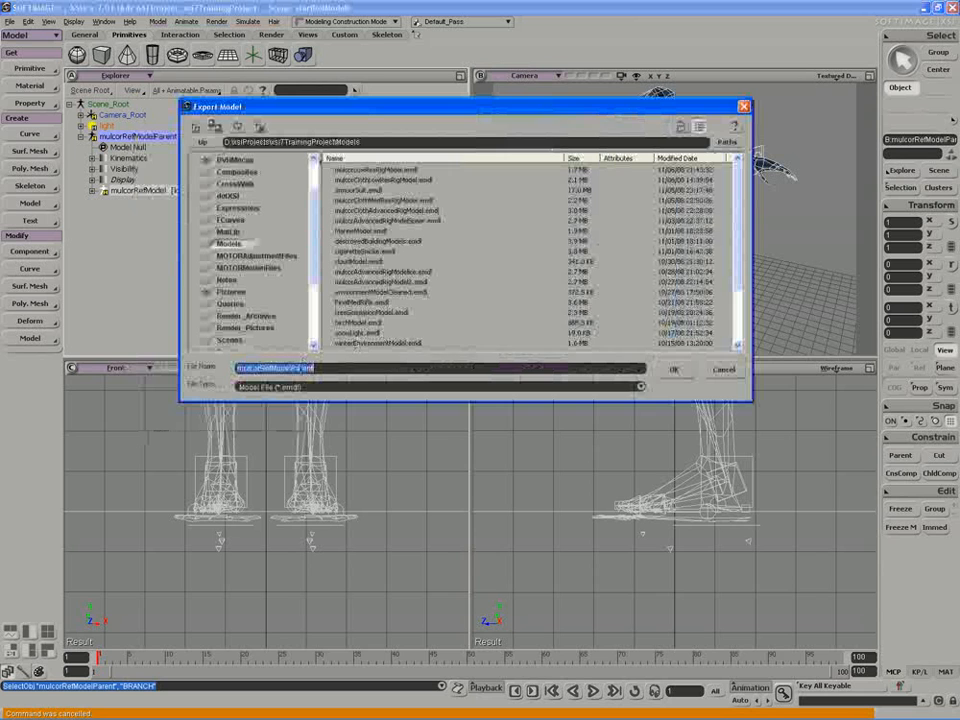
click(672, 369)
- Clear the selection, save the current scene and start a new empty one
click(546, 270)
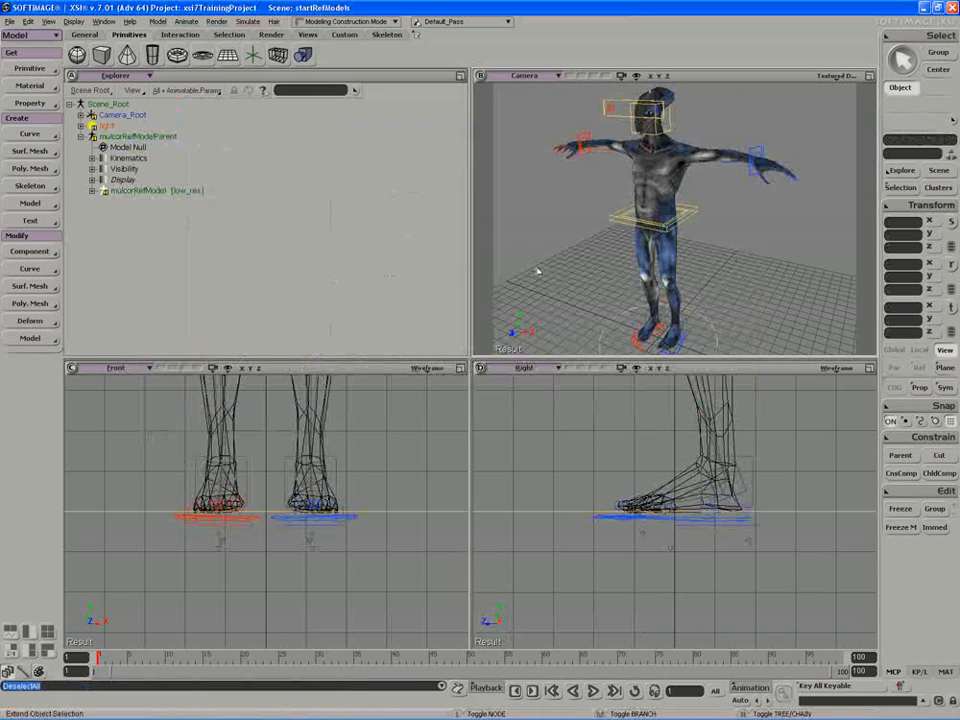
key(ctrl+s)
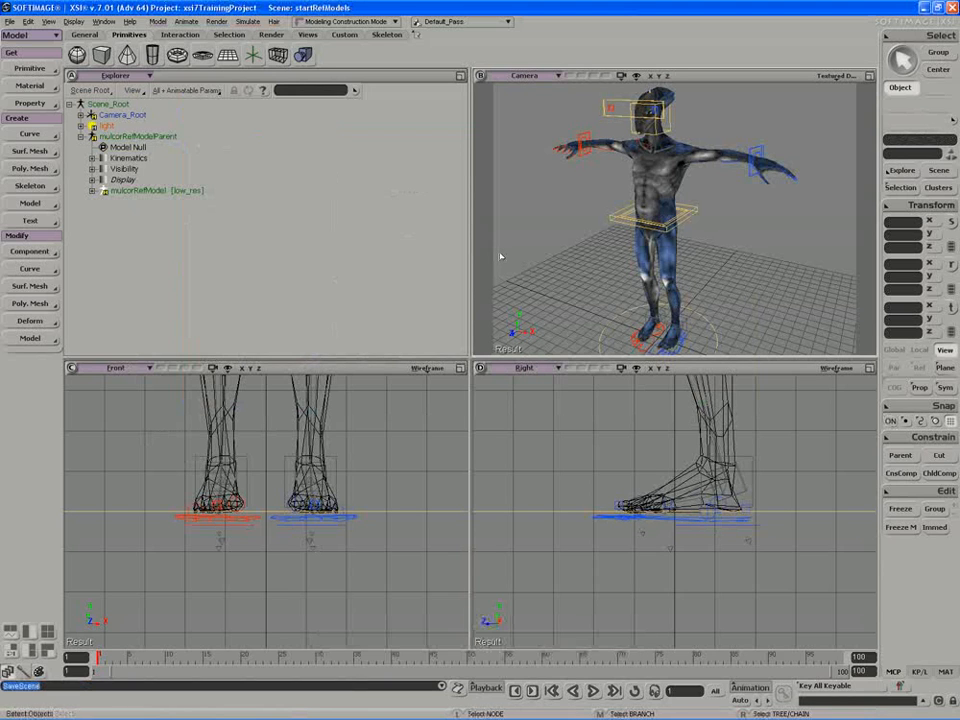
key(ctrl+n)
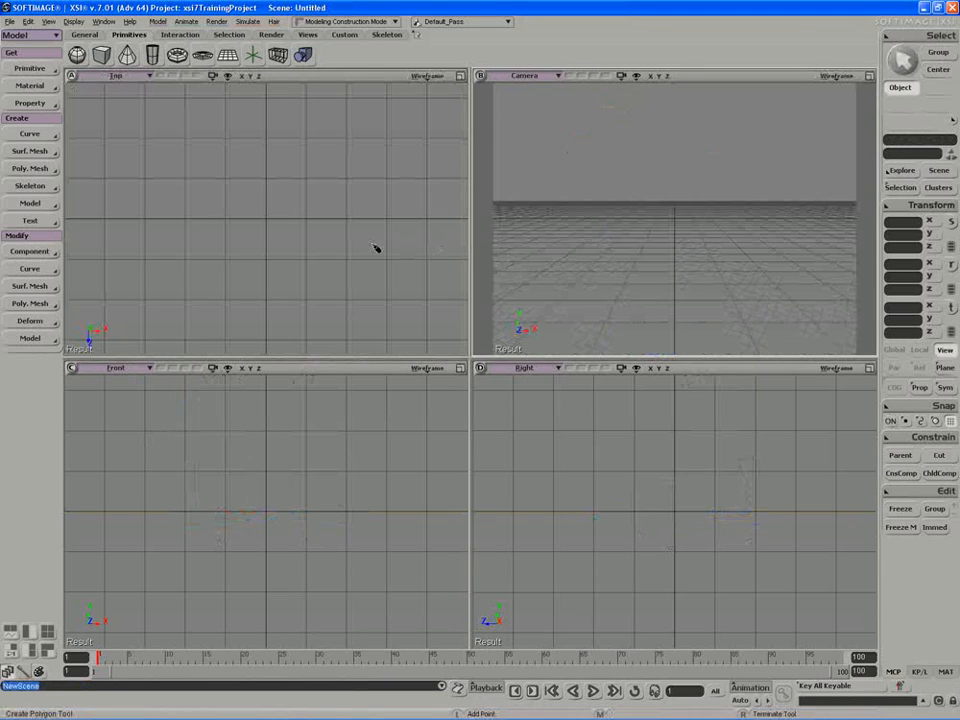
- Open a file browser on the project's Models folder and sort its files by modified date
key(5)
key(space)
drag(456, 337, 211, 134)
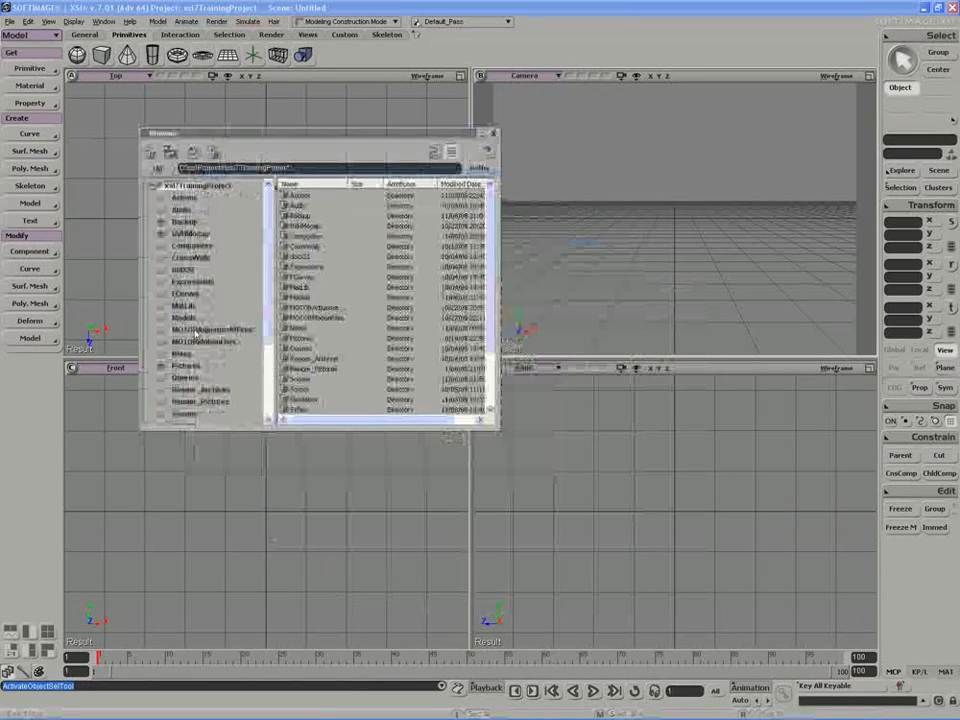
click(184, 317)
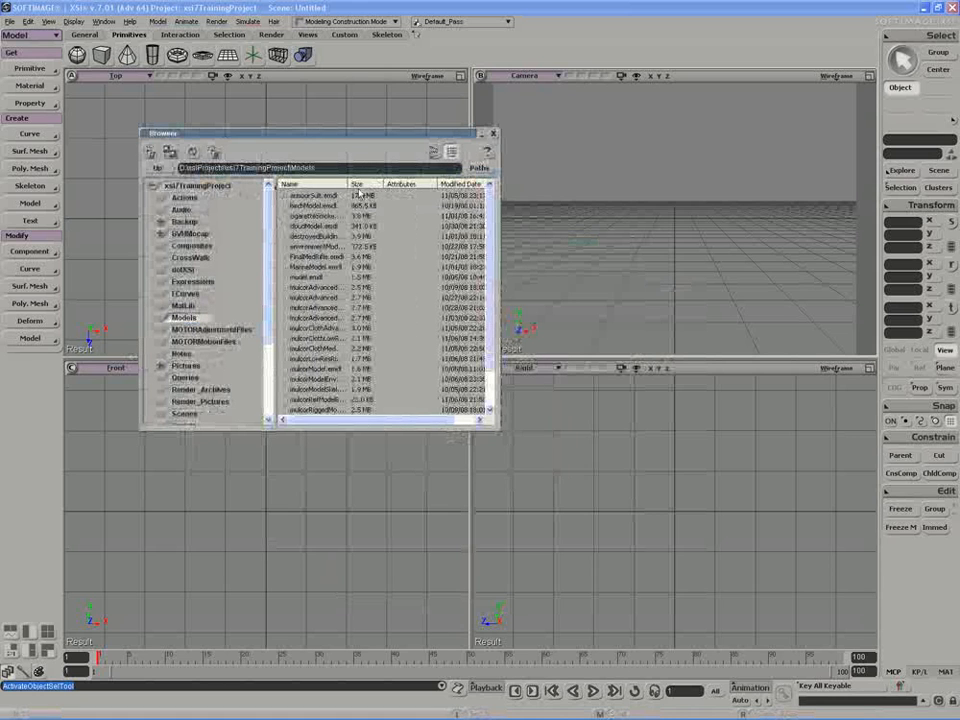
click(452, 186)
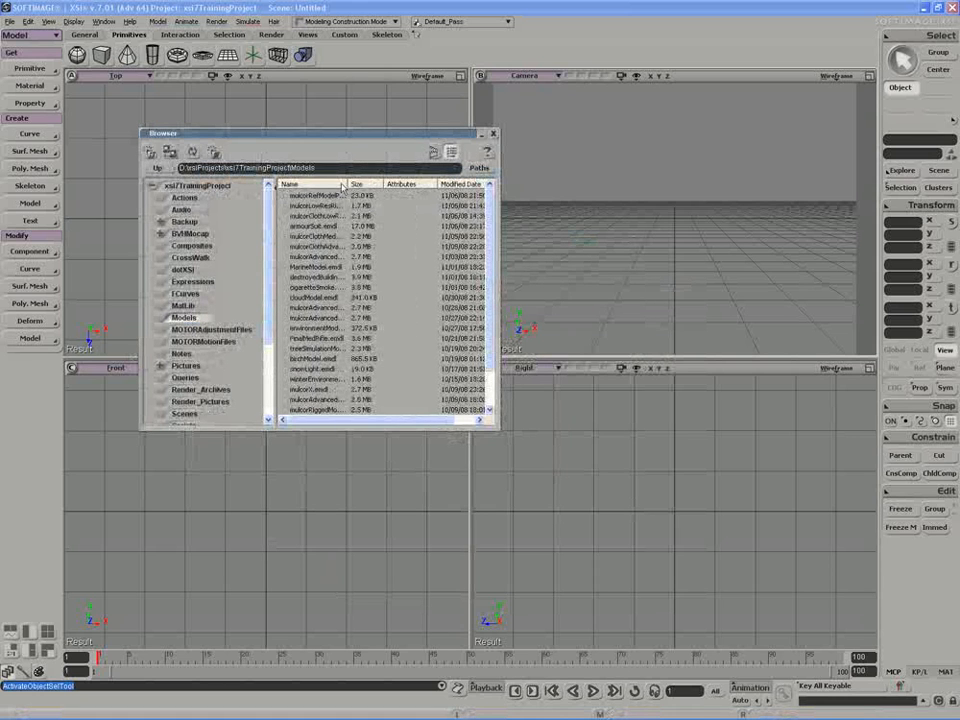
- Import mulcorRefModelParent.emdl from the project's Models folder into the empty scene and close the file browser
drag(349, 185, 397, 186)
click(342, 196)
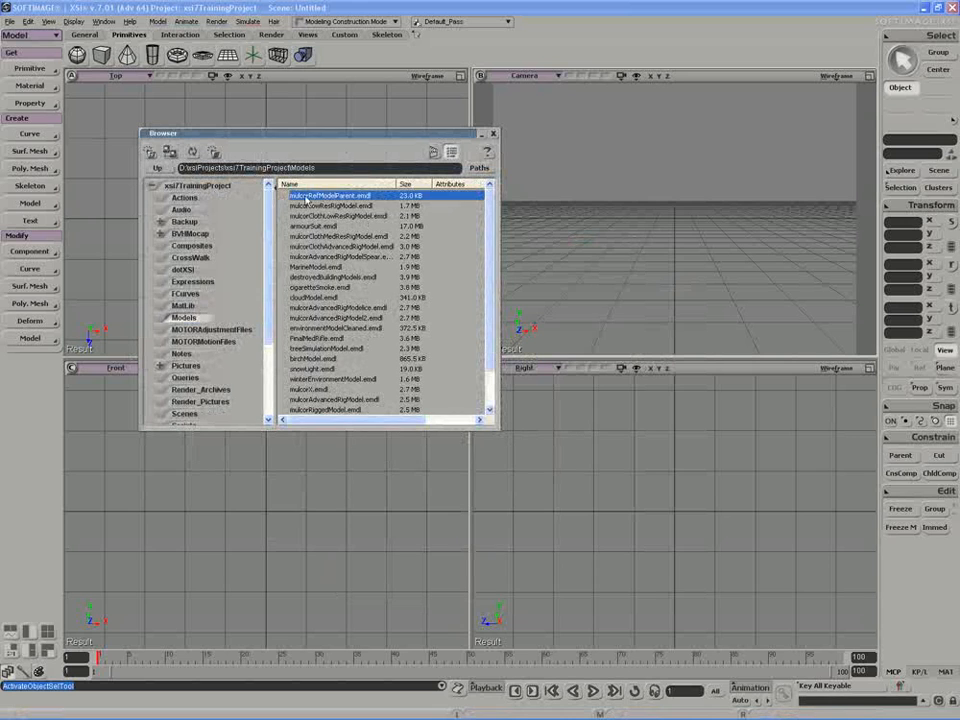
drag(585, 203, 586, 204)
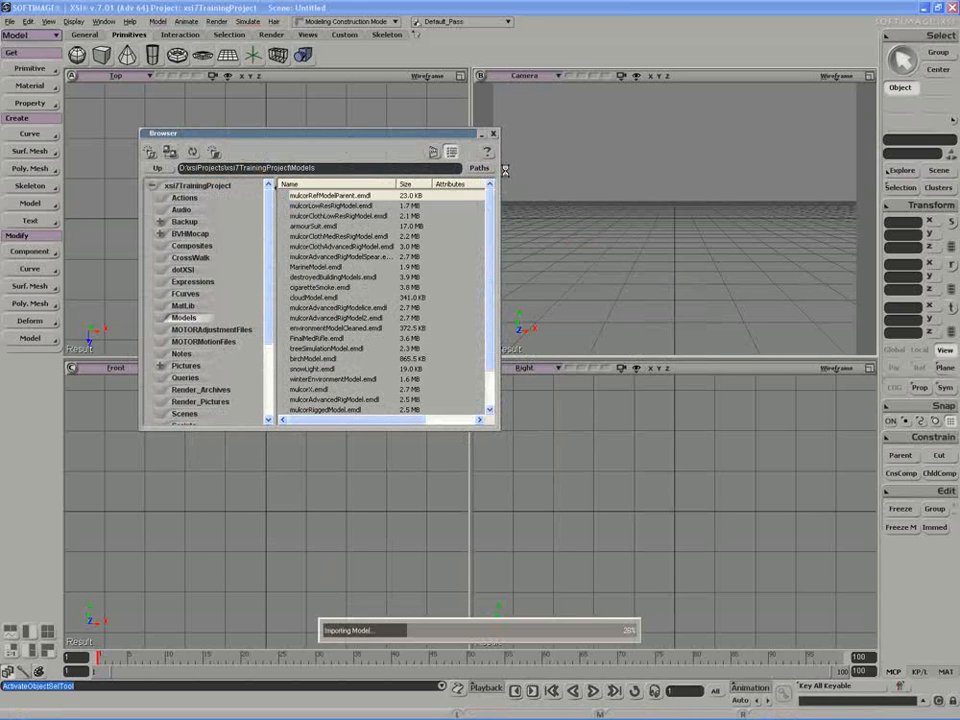
click(491, 134)
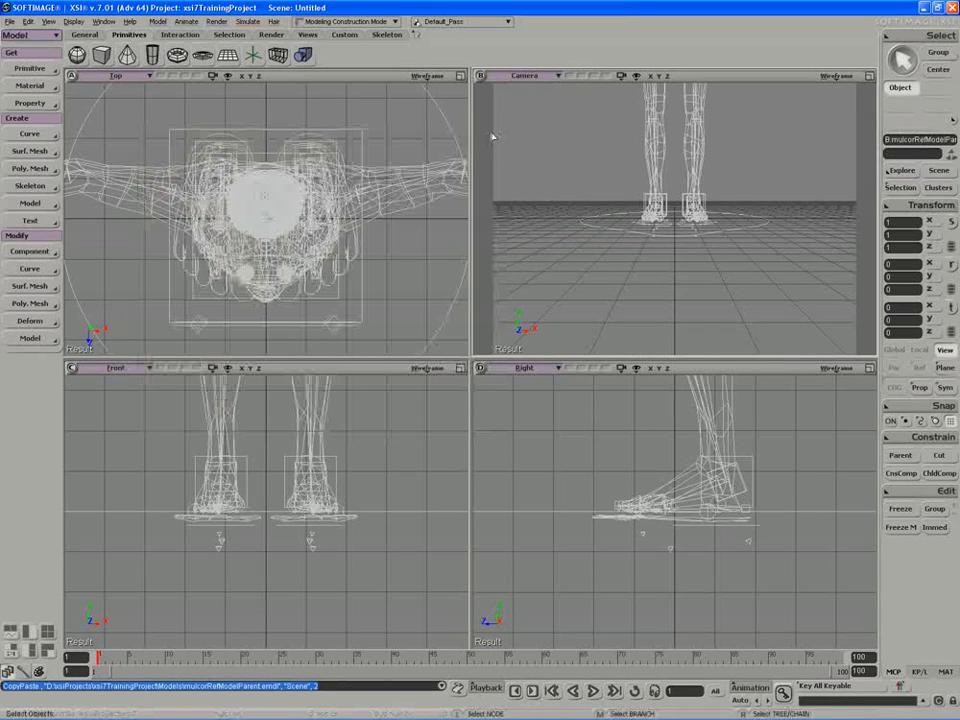
- Expand mulcorRefModelParent in the scene hierarchy and open the properties of the mulcorRefModel reference model, narrowing them to uncover the camera view
key(8)
click(82, 136)
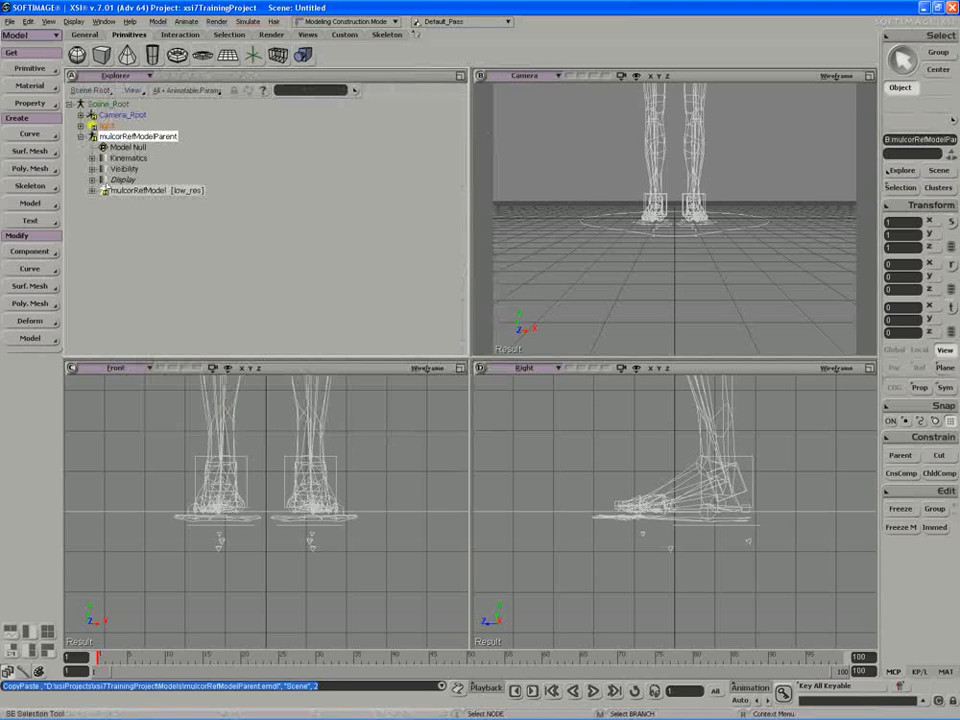
click(123, 191)
click(104, 191)
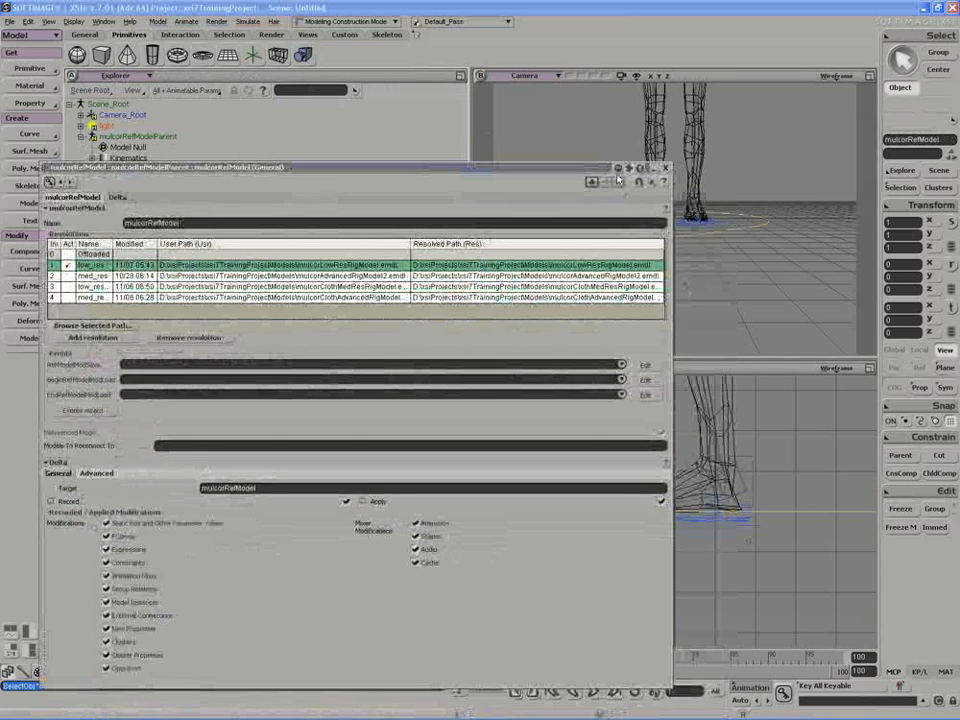
drag(597, 168, 586, 165)
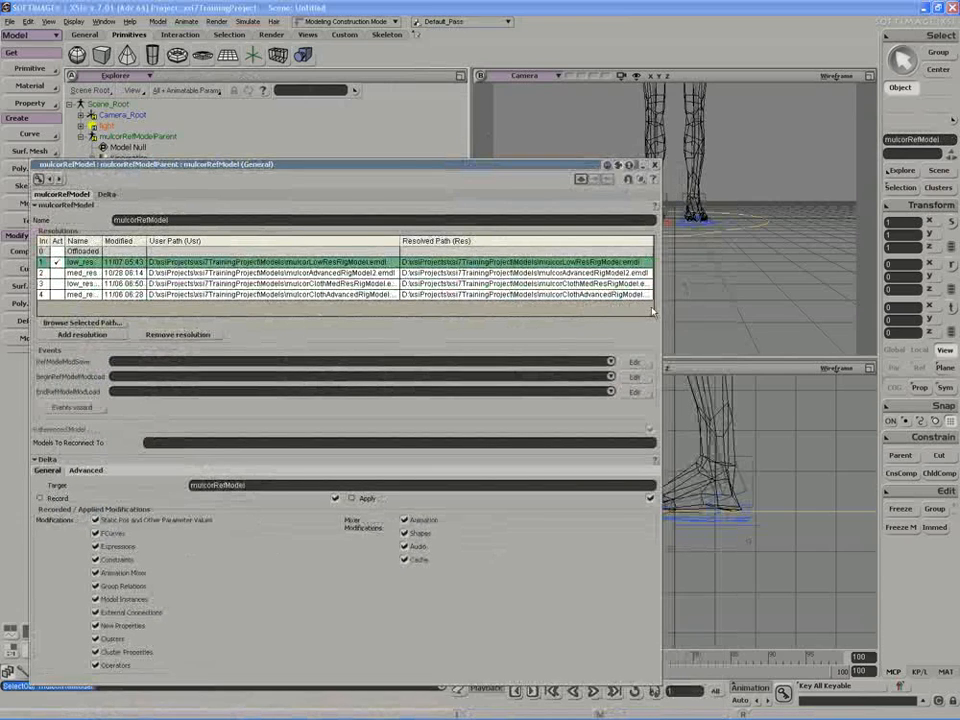
drag(662, 306, 477, 304)
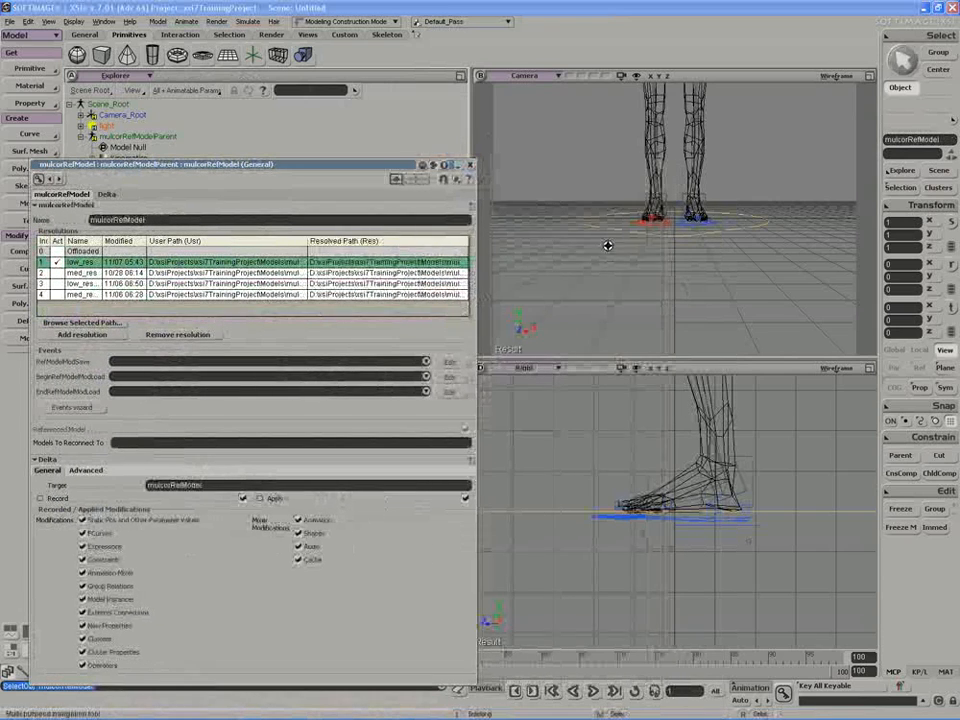
- Frame the whole character in the camera view, maximize that view and display it shaded
drag(608, 246, 602, 279)
middle_drag(602, 279, 671, 266)
right_drag(671, 266, 611, 294)
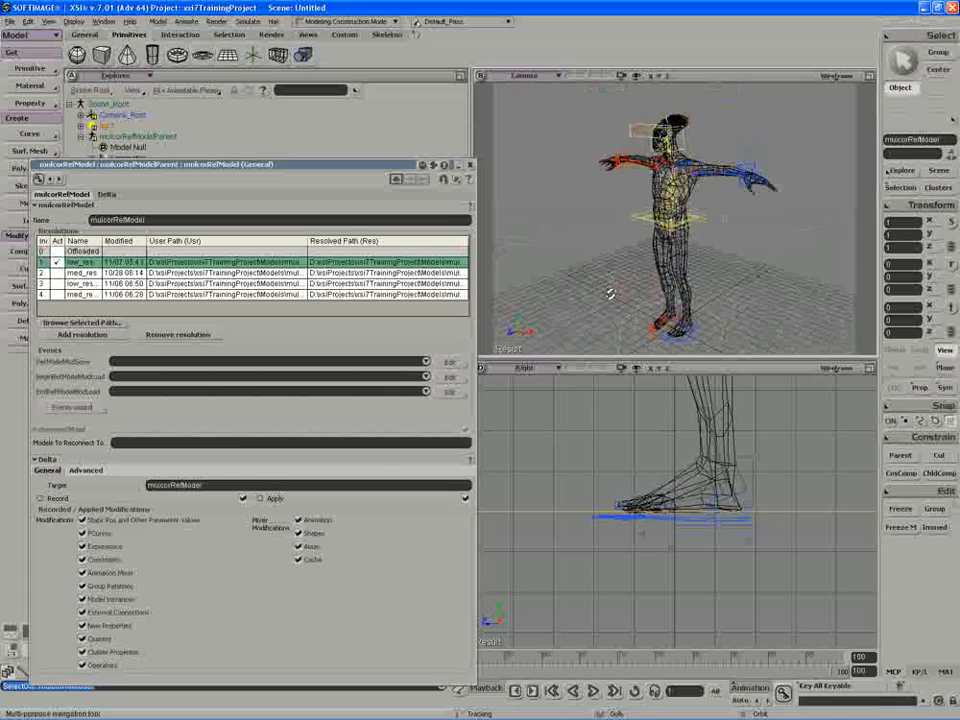
click(611, 294)
click(869, 76)
middle_click(836, 77)
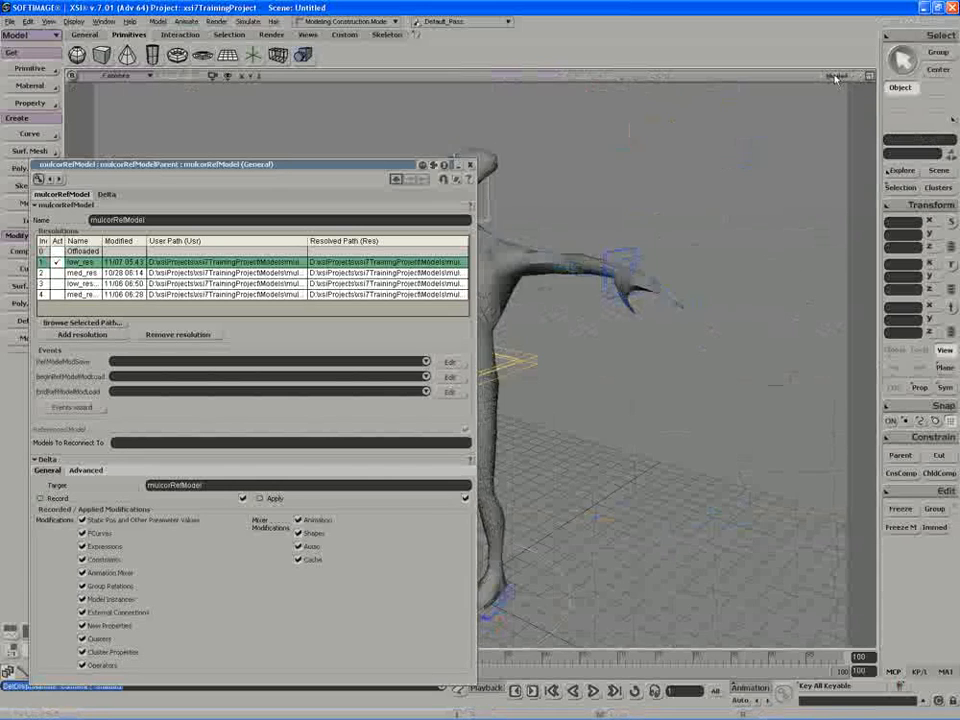
drag(548, 211, 750, 168)
- Activate resolution 2 (med_res) of mulcorRefModel and set the camera view to a textured display
click(671, 244)
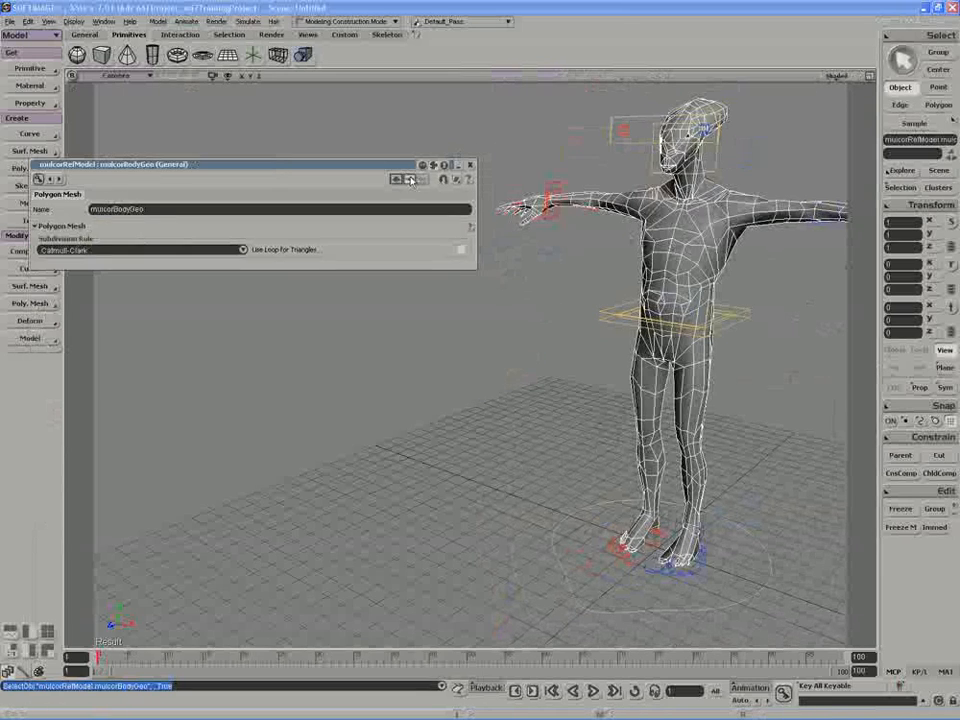
click(411, 181)
drag(392, 165, 432, 110)
click(97, 218)
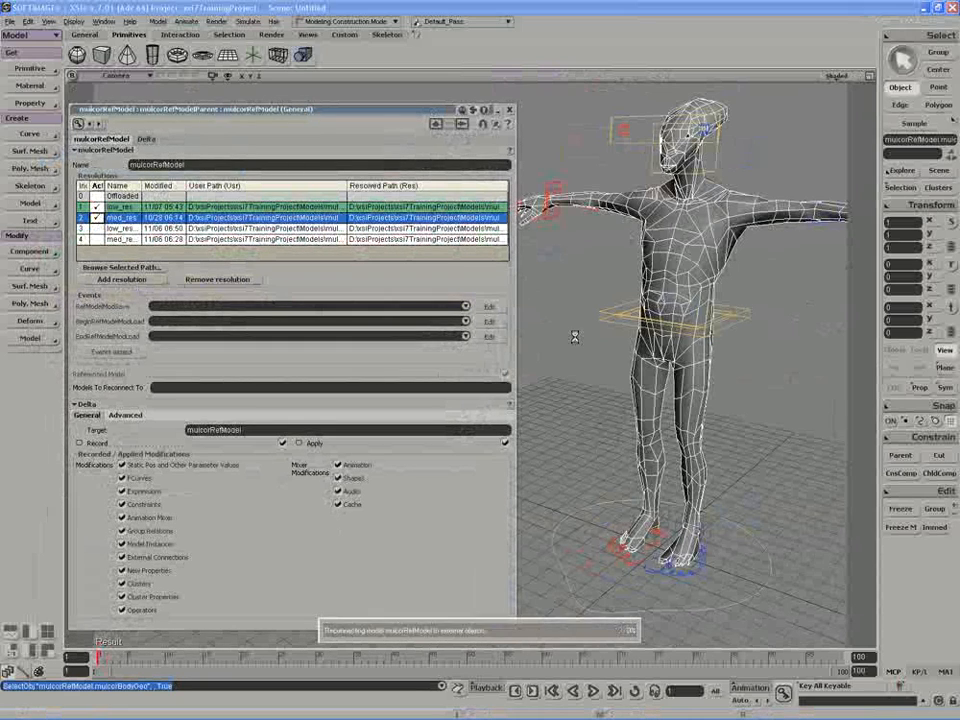
click(832, 77)
click(785, 272)
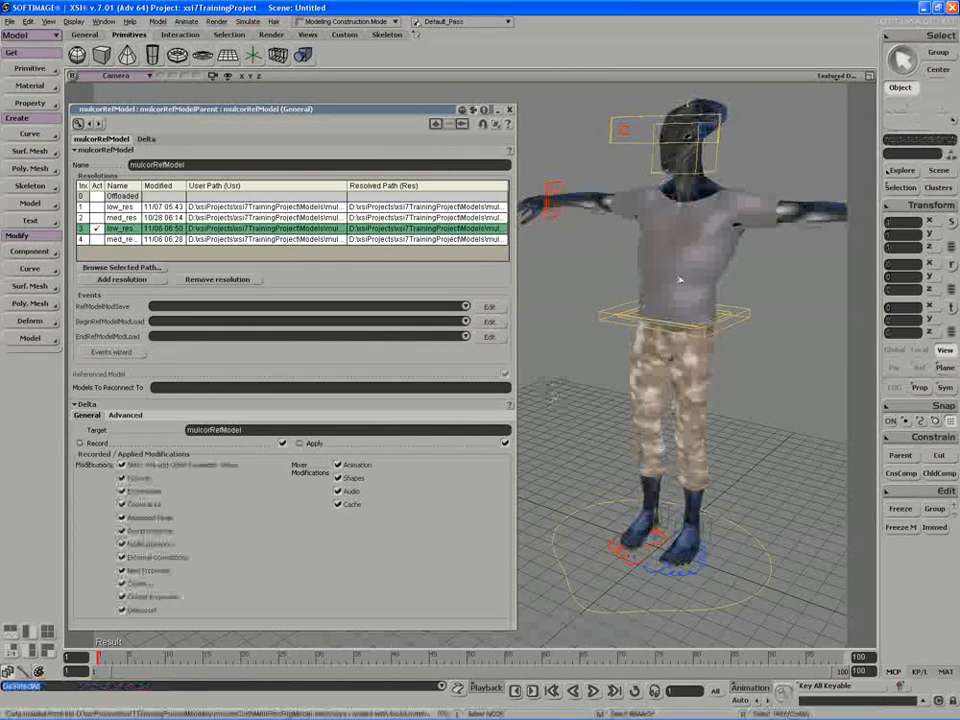
- Switch mulcorRefModel to resolution 4, the mulcorClothAdvancedRigModel version
key(s)
mouse_move(583, 293)
right_down()
mouse_move(572, 283)
mouse_move(568, 298)
right_up()
key(space)
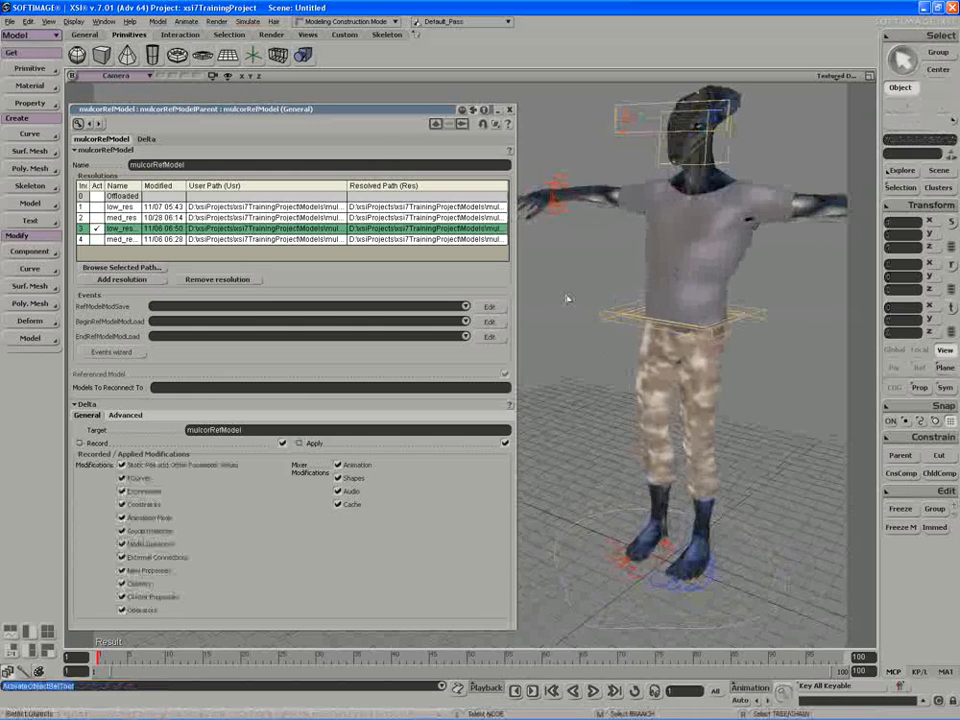
click(96, 239)
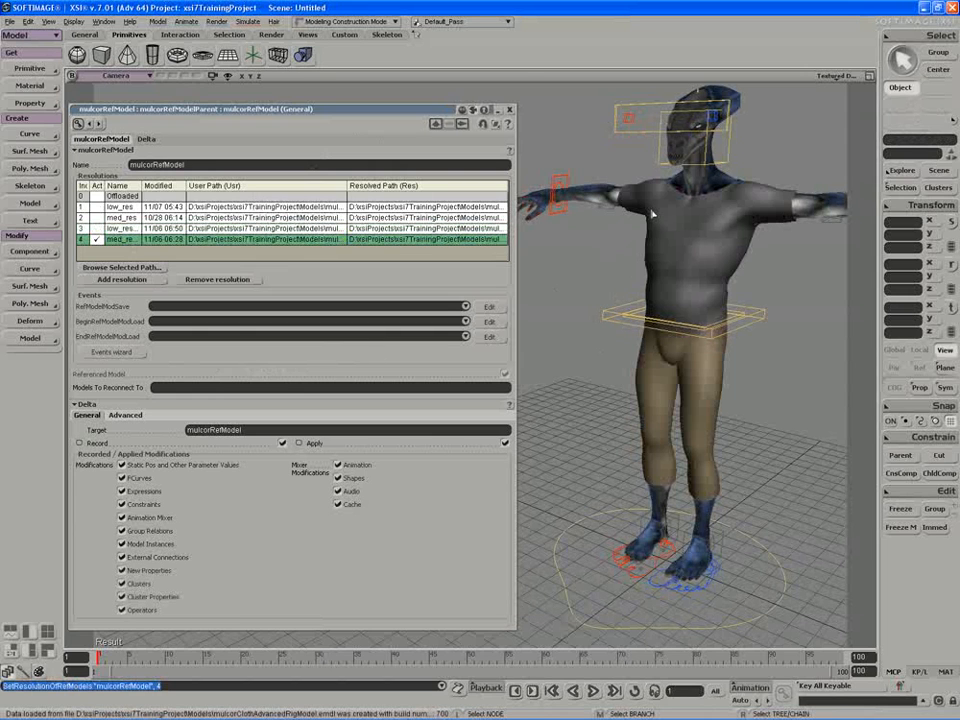
- Examine the meshes of the character's body and jogging suit, including the jogging suit's operators and materials
click(684, 203)
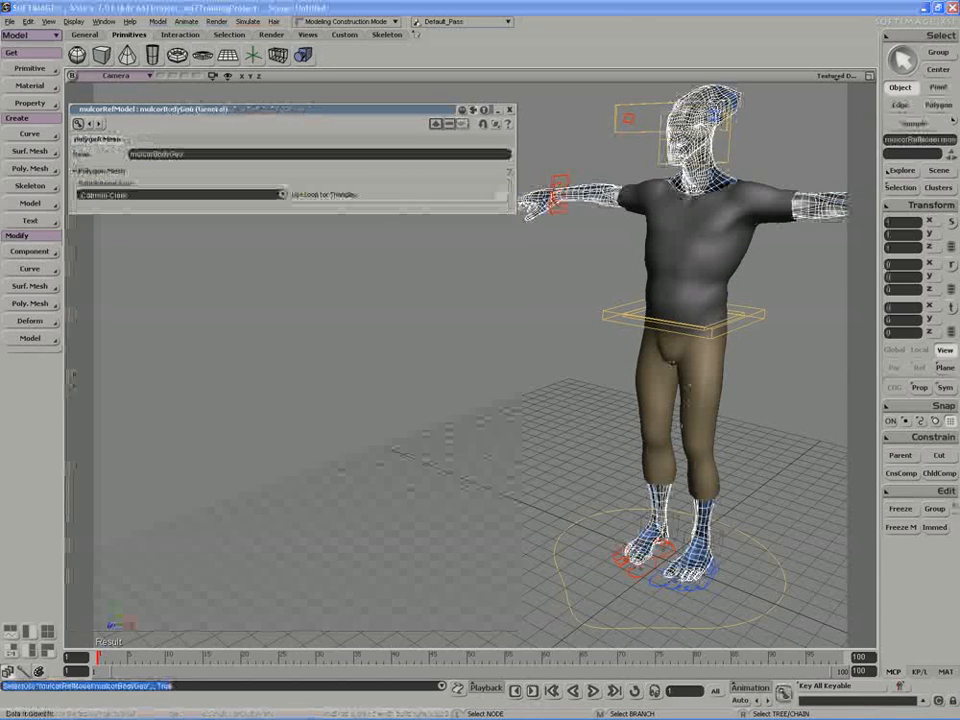
click(445, 125)
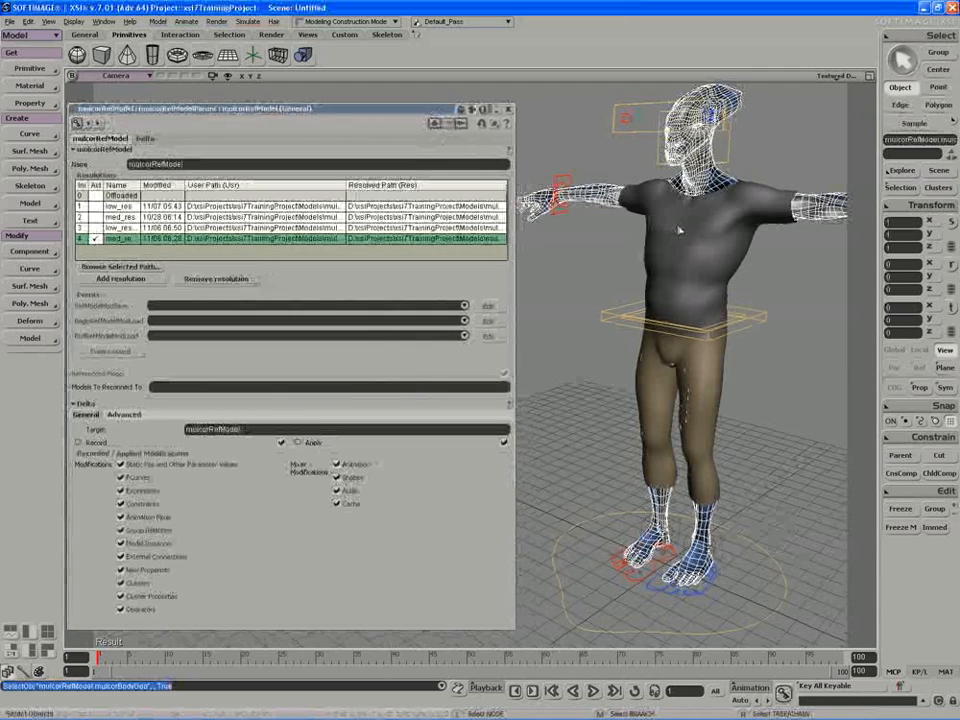
click(681, 225)
click(905, 189)
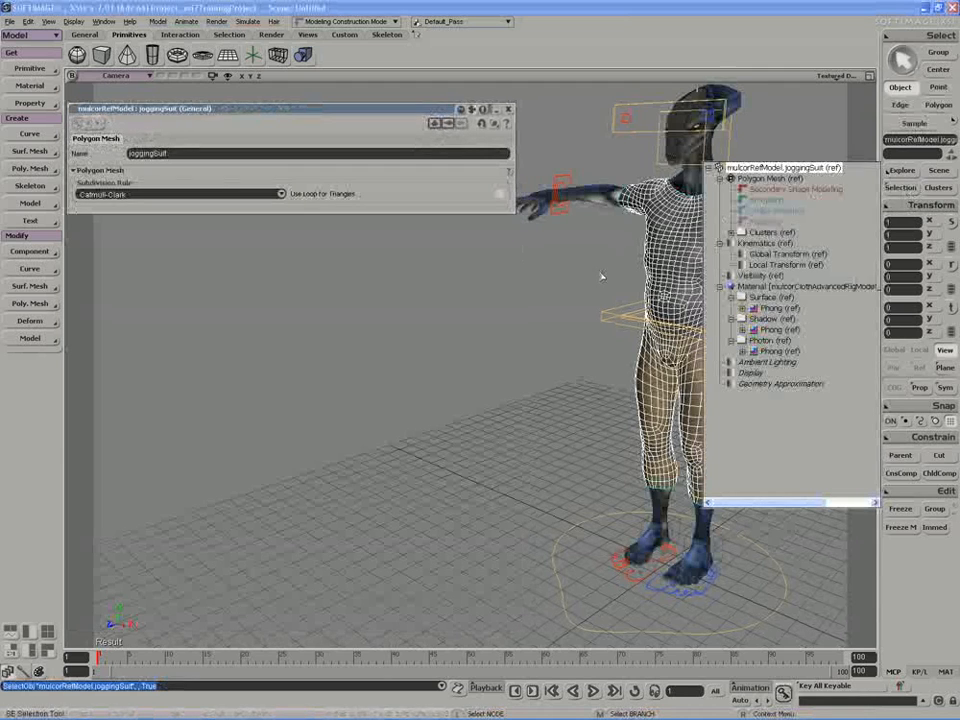
click(601, 277)
click(482, 109)
drag(424, 111, 414, 110)
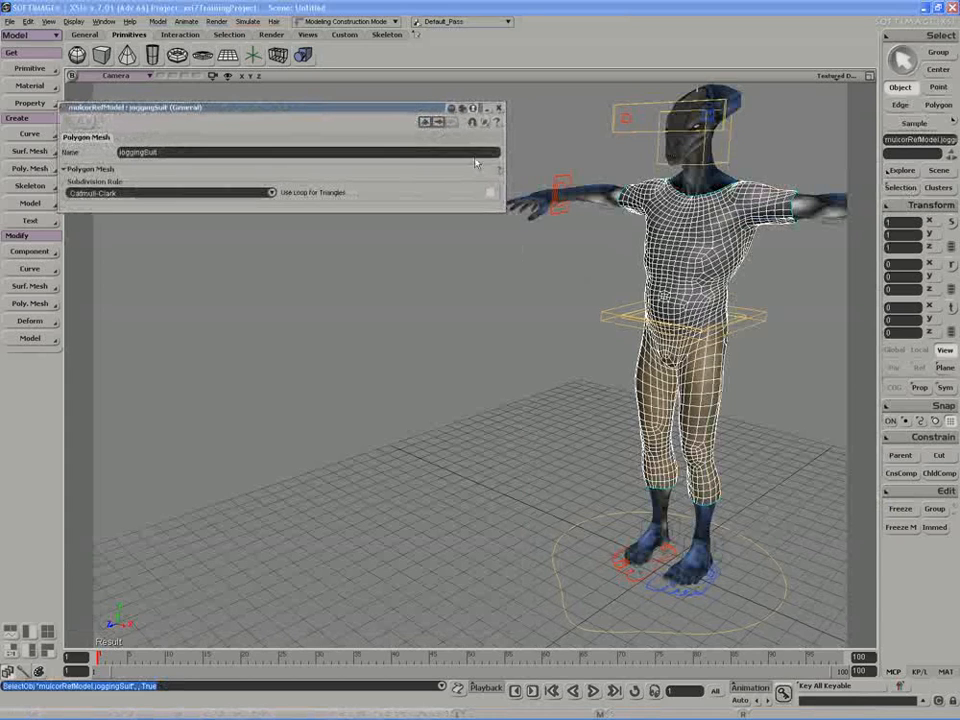
- Close the joggingSuit properties and examine the clothed character from several angles, ending with a front view
key(s)
right_drag(503, 294, 634, 218)
key(s)
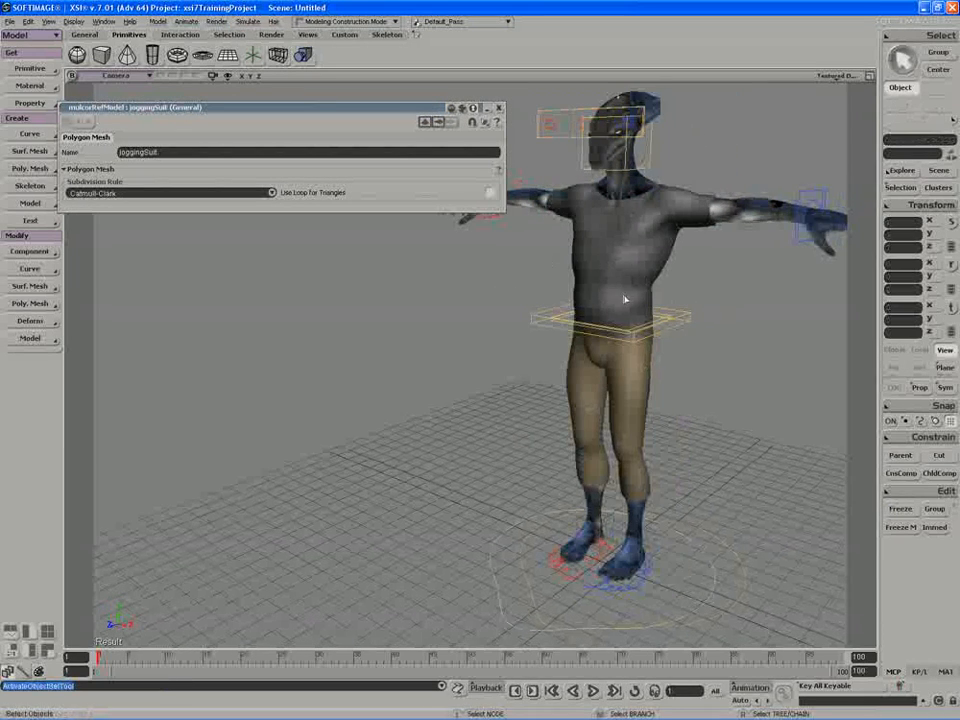
key(s)
right_drag(597, 301, 548, 316)
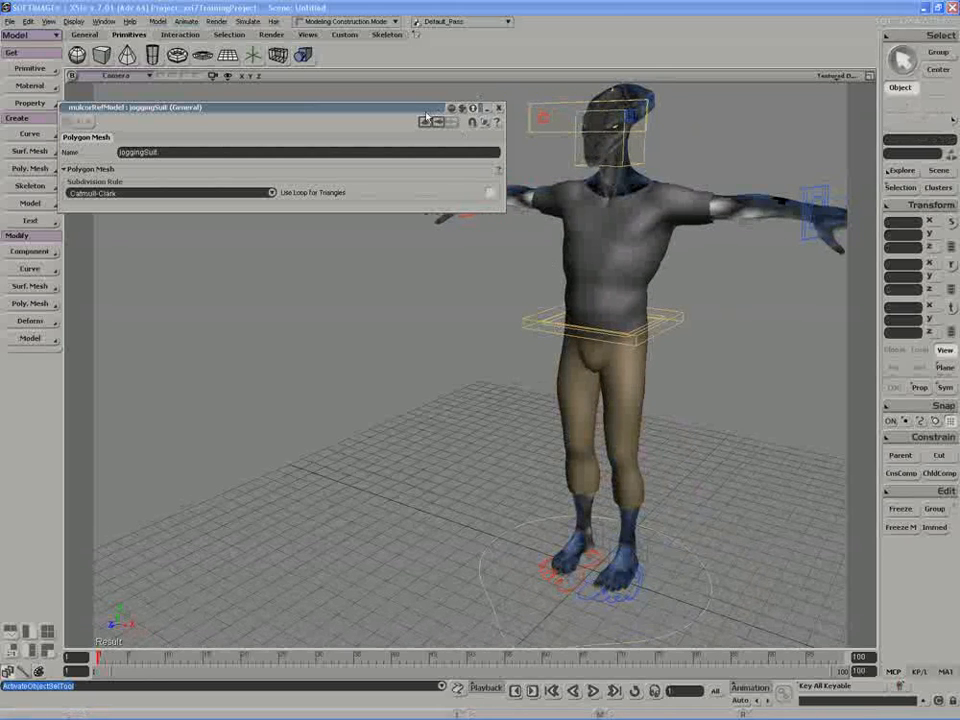
drag(426, 112, 397, 111)
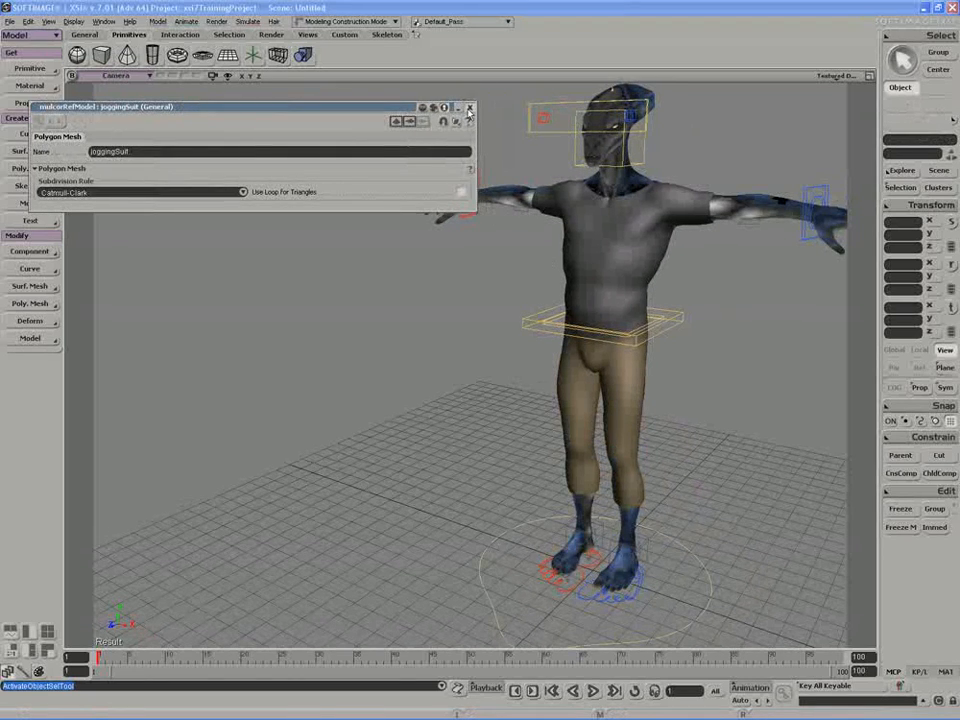
click(469, 108)
key(s)
right_drag(420, 171, 375, 195)
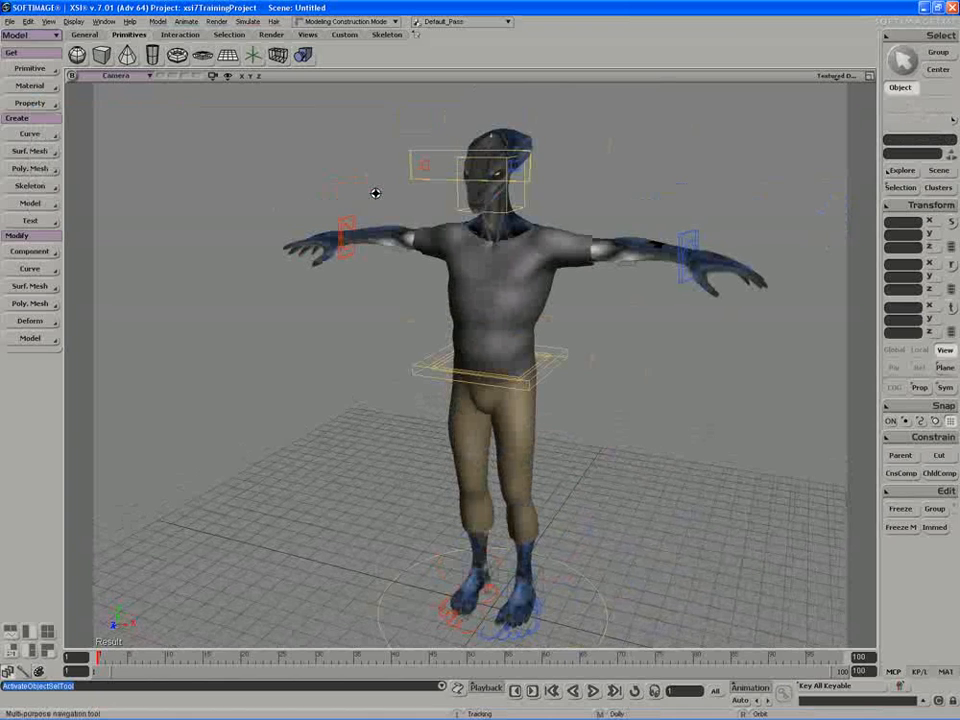
key(space)
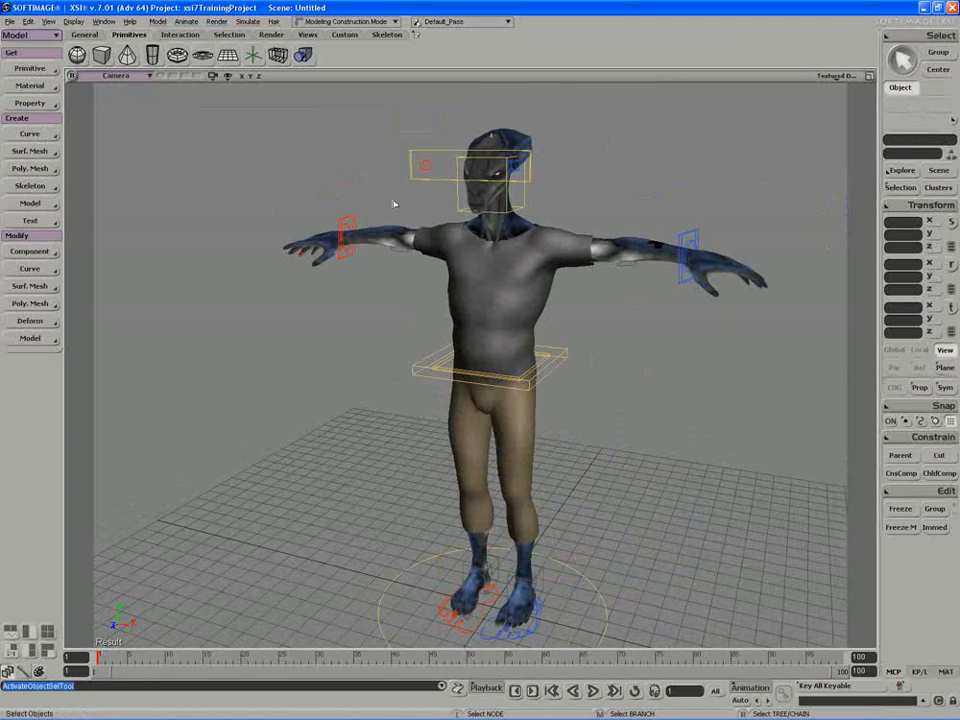
key(s)
right_drag(446, 306, 420, 248)
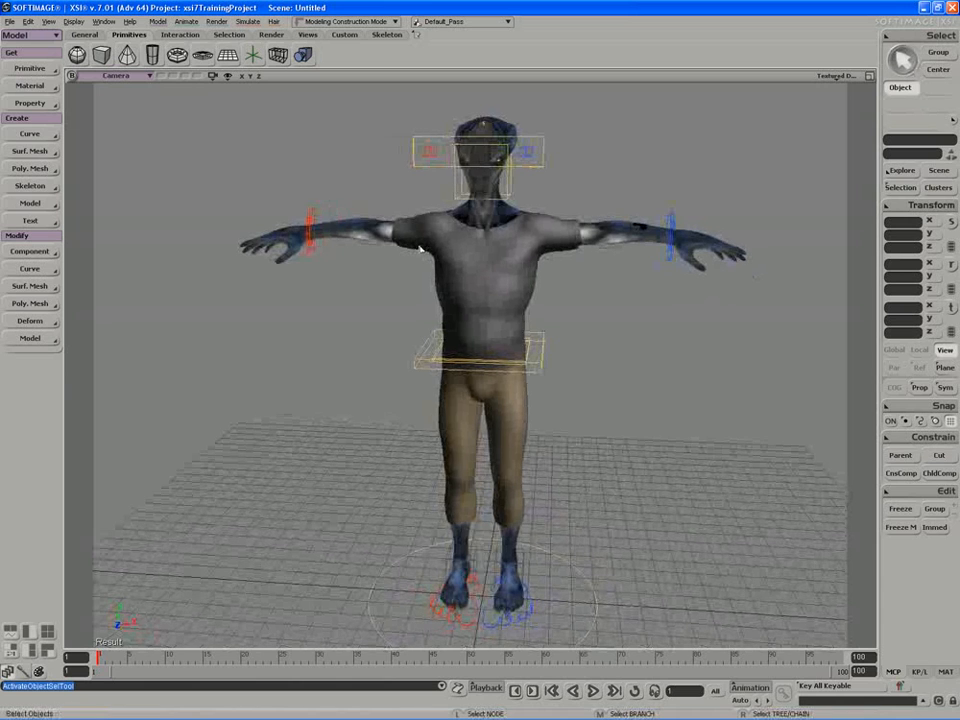